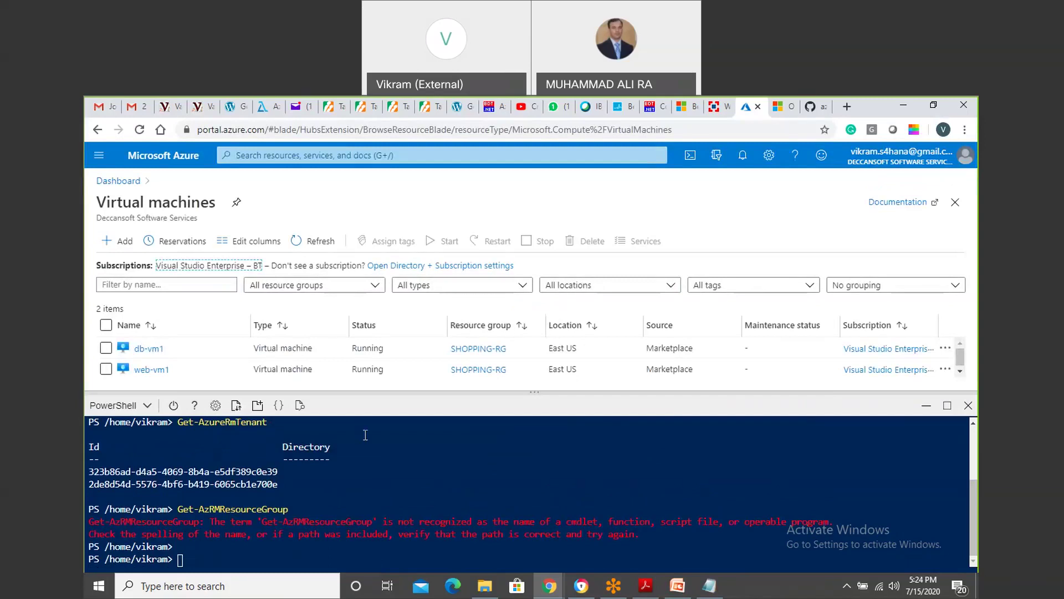
Shrink the Cloud Shell pane and open the overview of the db-vm1 virtual machine to view its public IP address.
drag(526, 393, 535, 454)
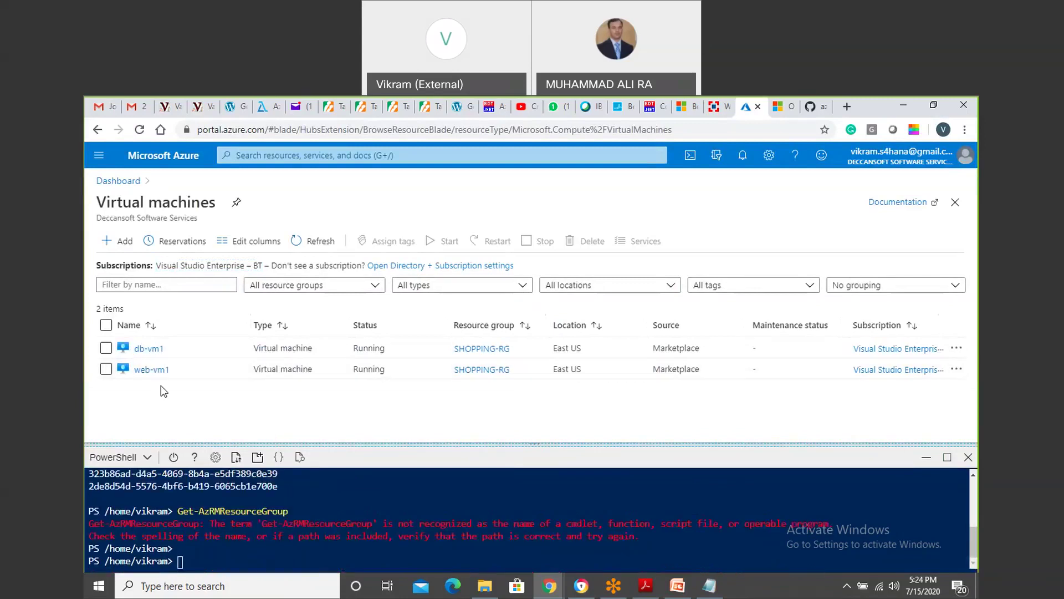
click(150, 349)
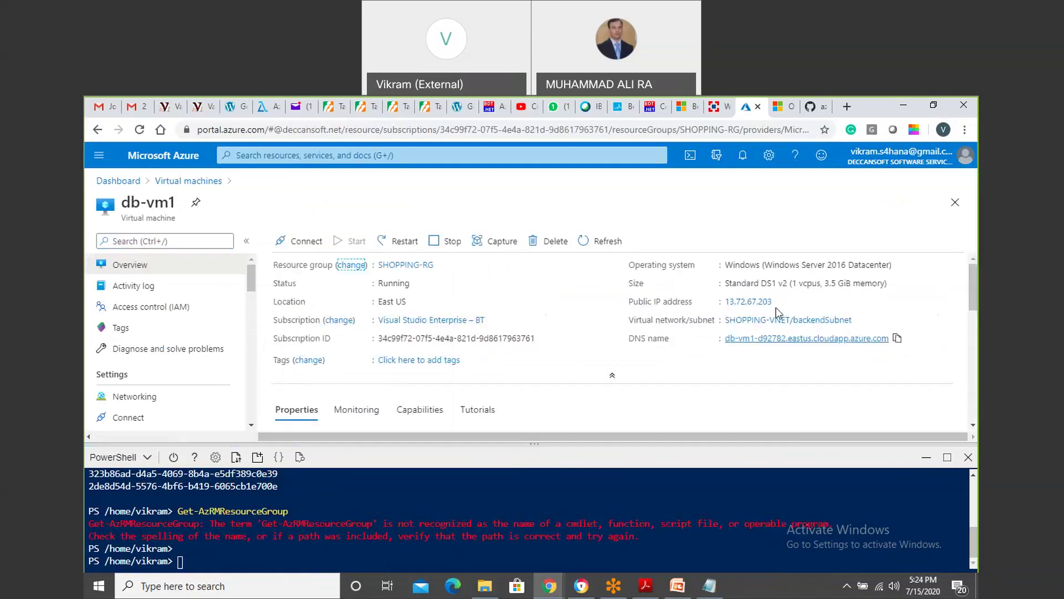
drag(769, 303, 755, 304)
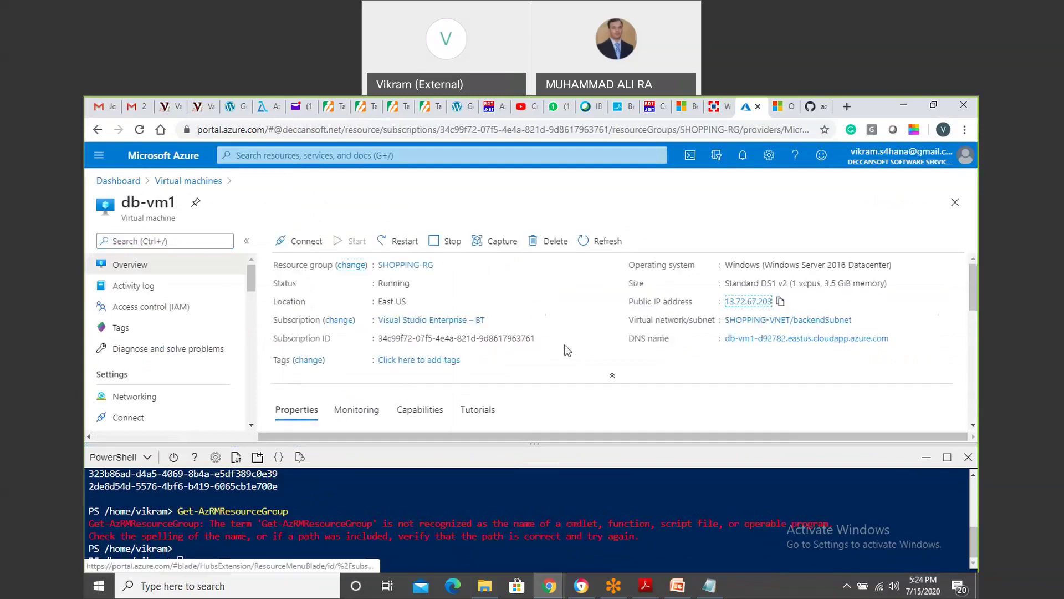
Examine the public and private IP addresses in the networking properties of db-vm1.
drag(973, 288, 976, 280)
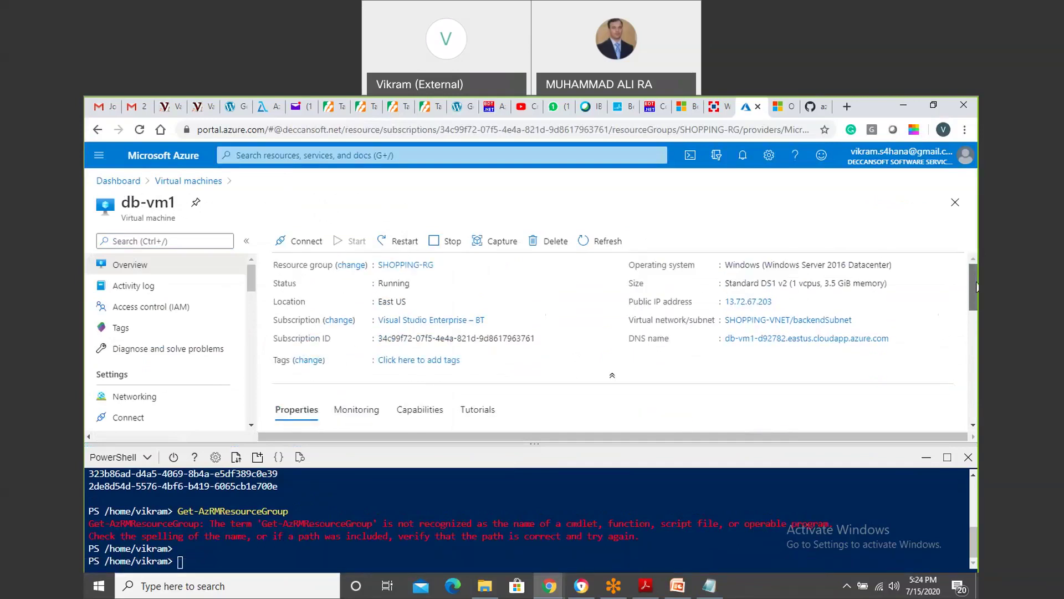
drag(977, 286, 977, 330)
drag(774, 355, 745, 357)
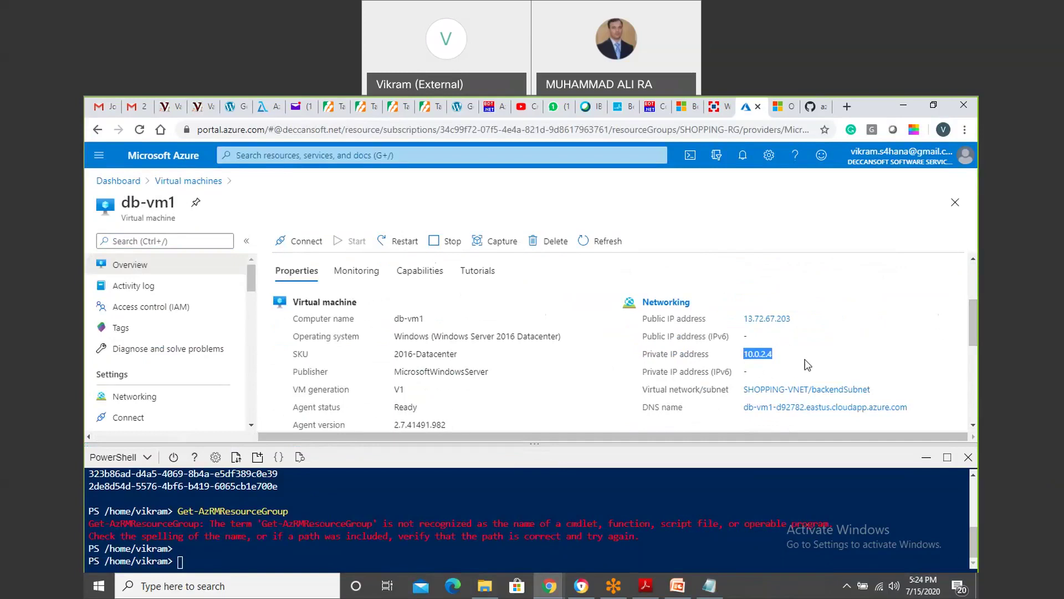
click(771, 320)
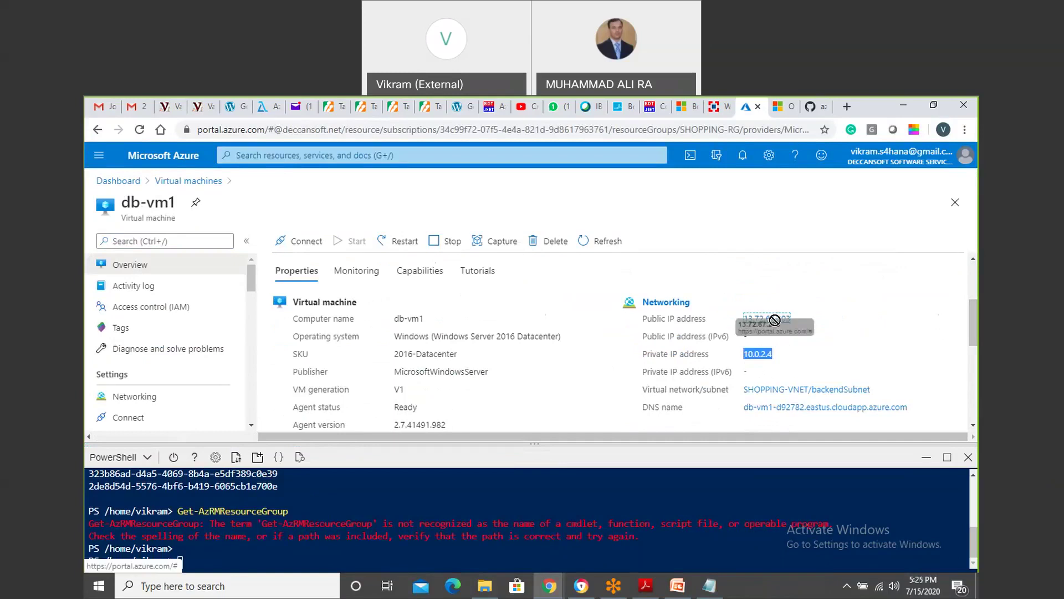
click(783, 353)
drag(774, 357, 742, 355)
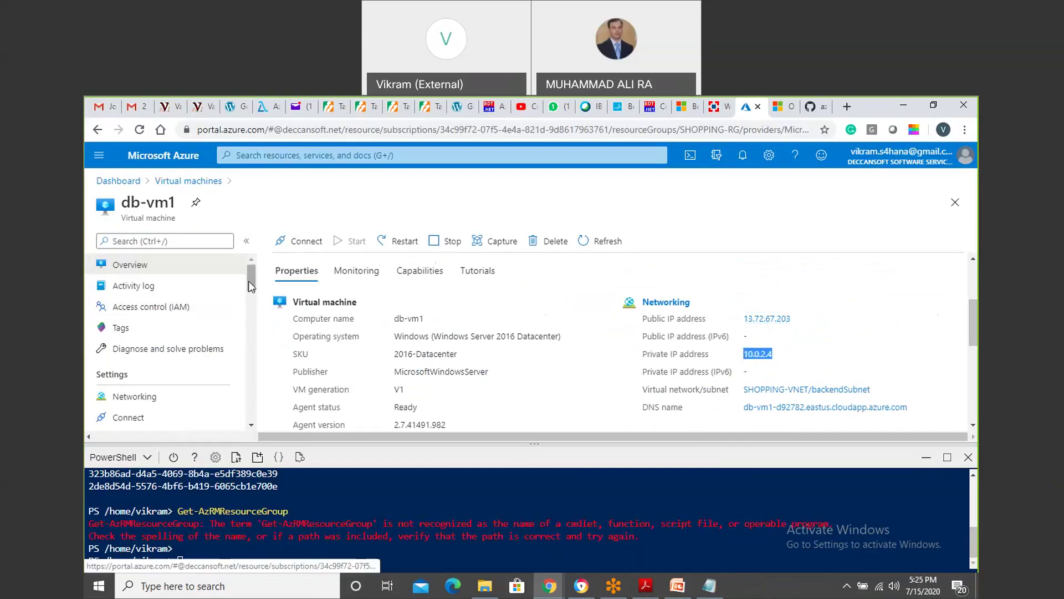
drag(251, 283, 250, 299)
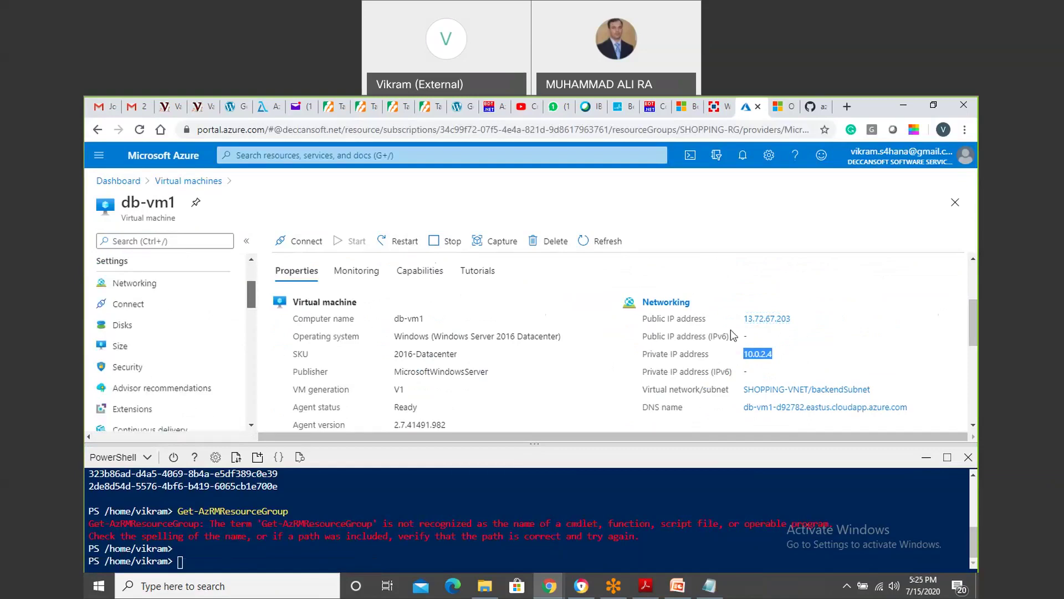
click(779, 360)
double_click(763, 353)
click(776, 358)
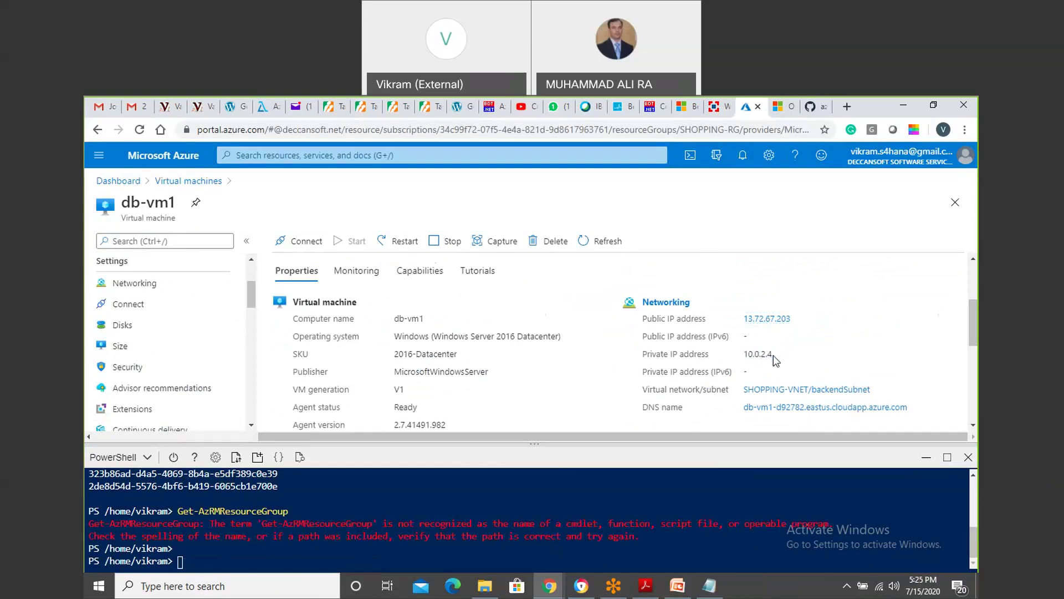
Switch to PowerPoint to review the private IP ranges on the "Virtual Networks – VNET, SUBNETS" slide, and return to the Azure portal.
click(686, 590)
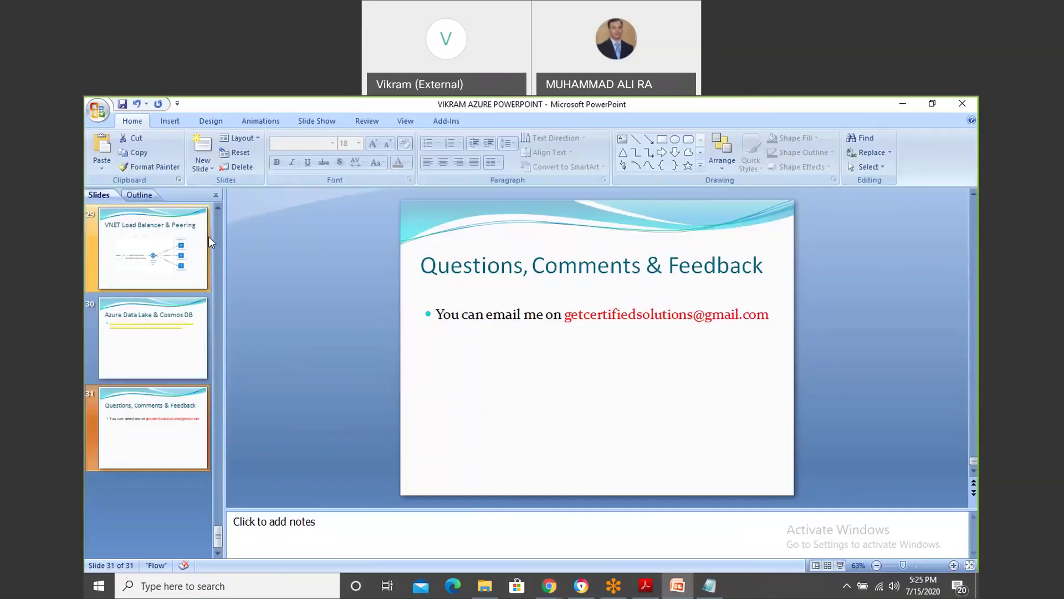
scroll(217, 234, up, 4)
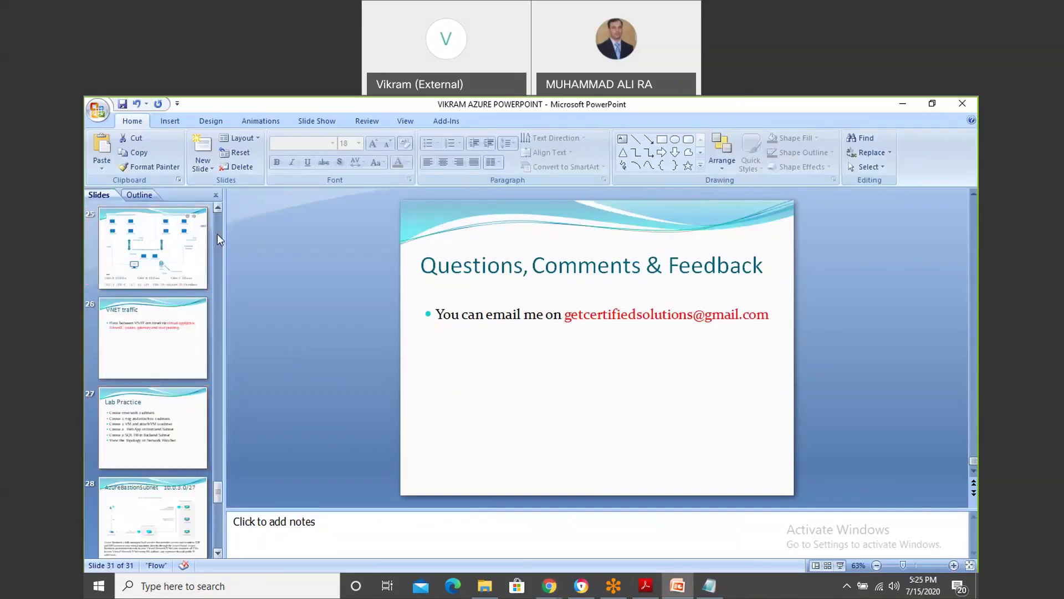
scroll(217, 234, up, 4)
click(161, 354)
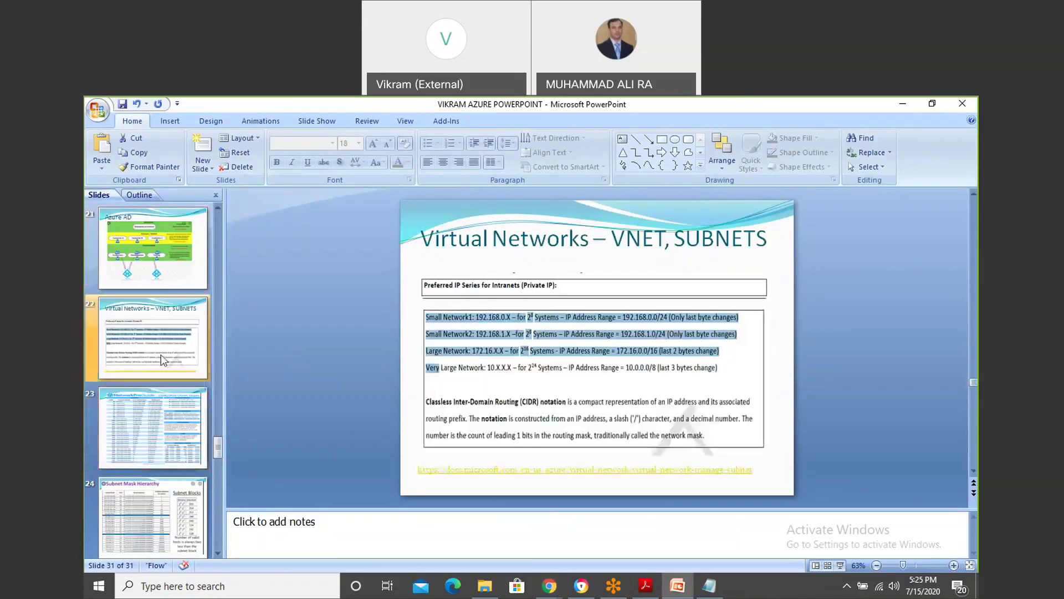
click(617, 349)
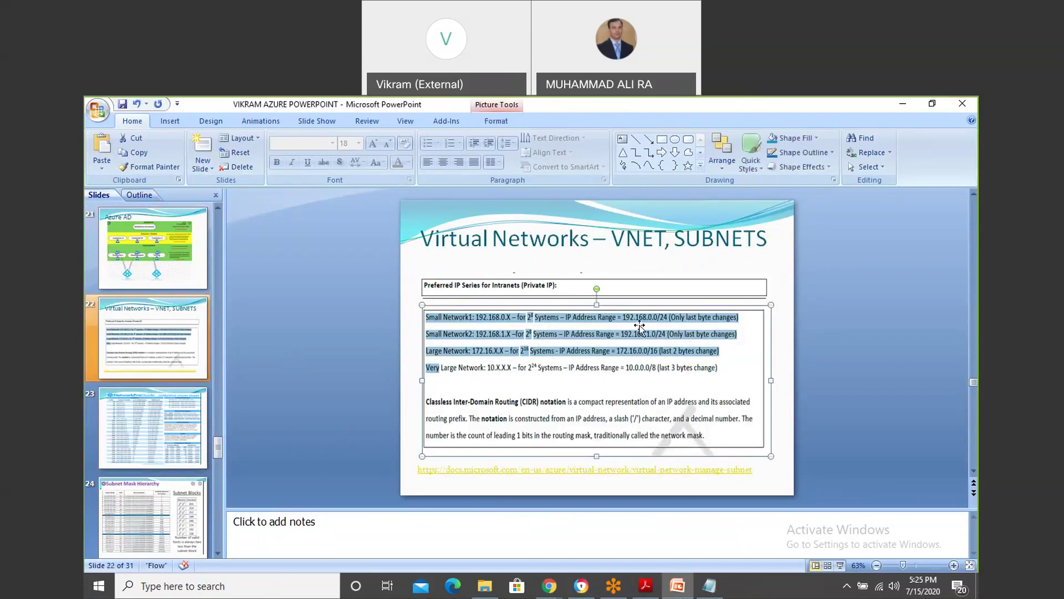
mouse_move(550, 591)
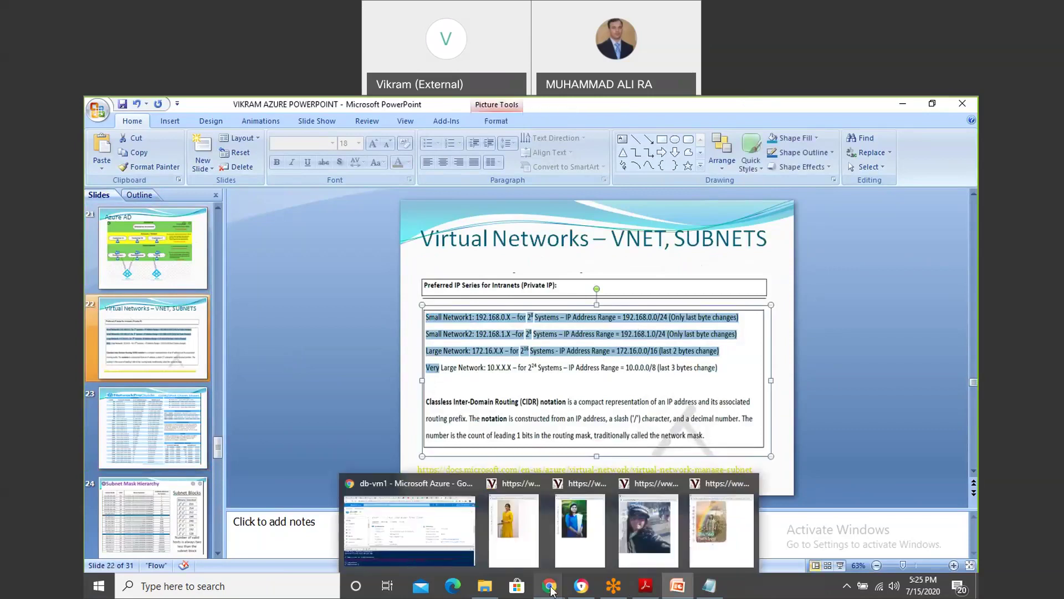
click(408, 489)
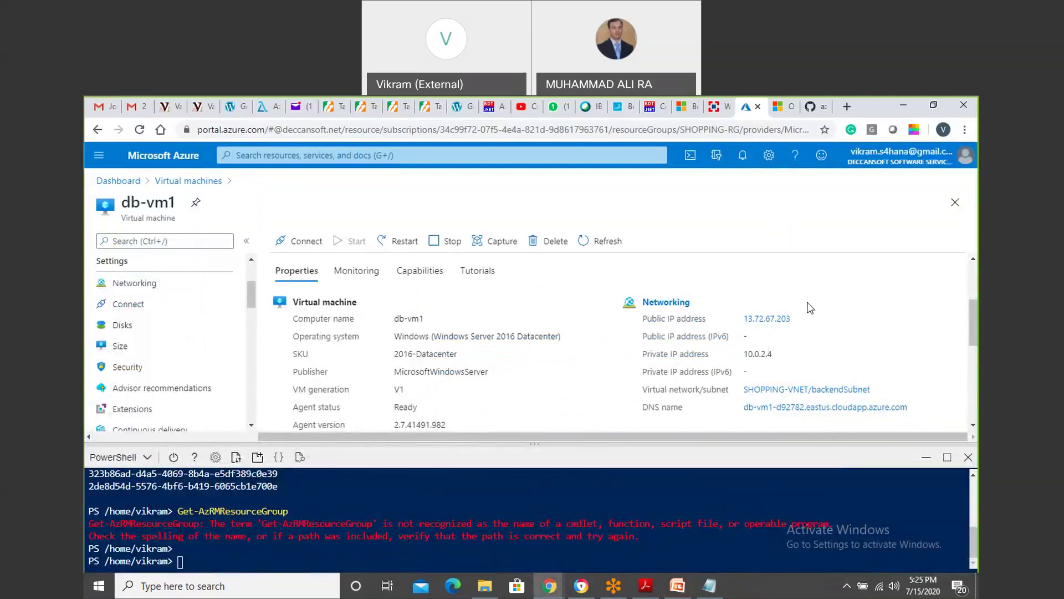
Switch to PowerPoint and review the CIDR/IPv4 Cheat Sheet and Subnet Mask Hierarchy slides.
mouse_move(678, 586)
click(685, 587)
click(161, 433)
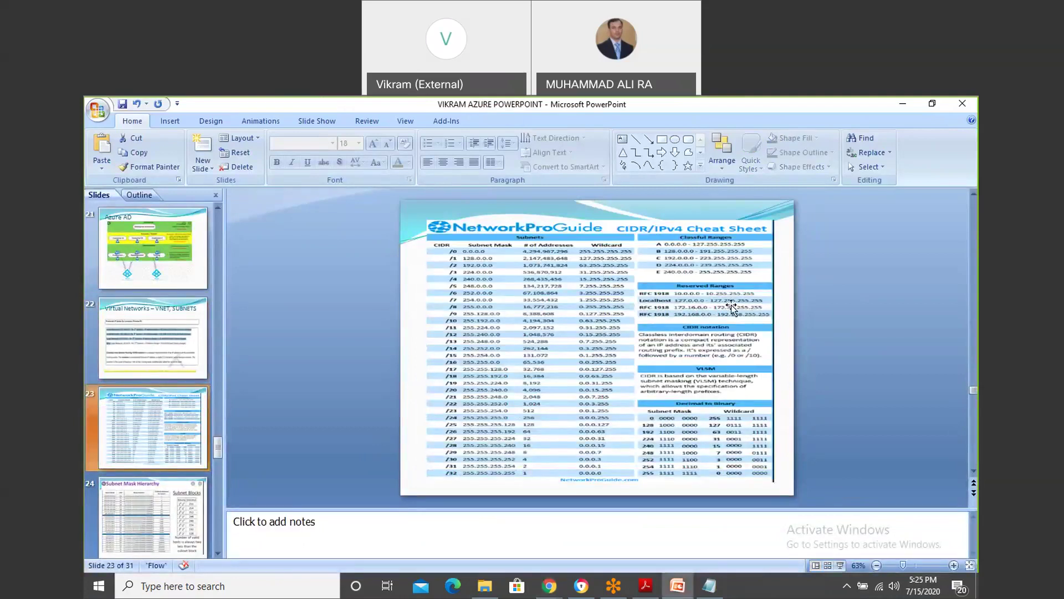
click(151, 541)
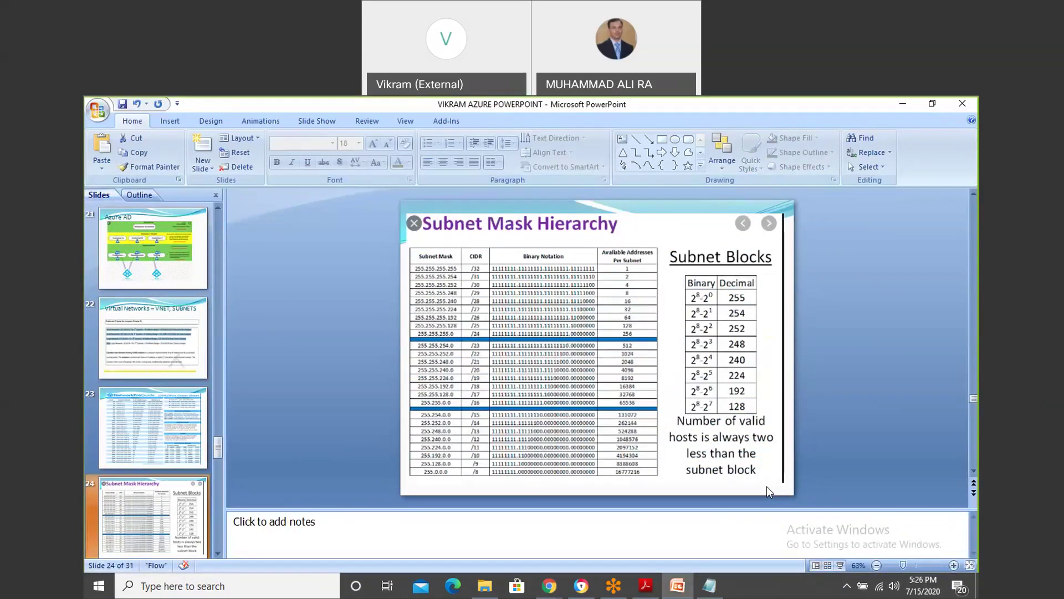
Switch back to the Azure portal and highlight the network and host parts of db-vm1's private IP address.
click(549, 586)
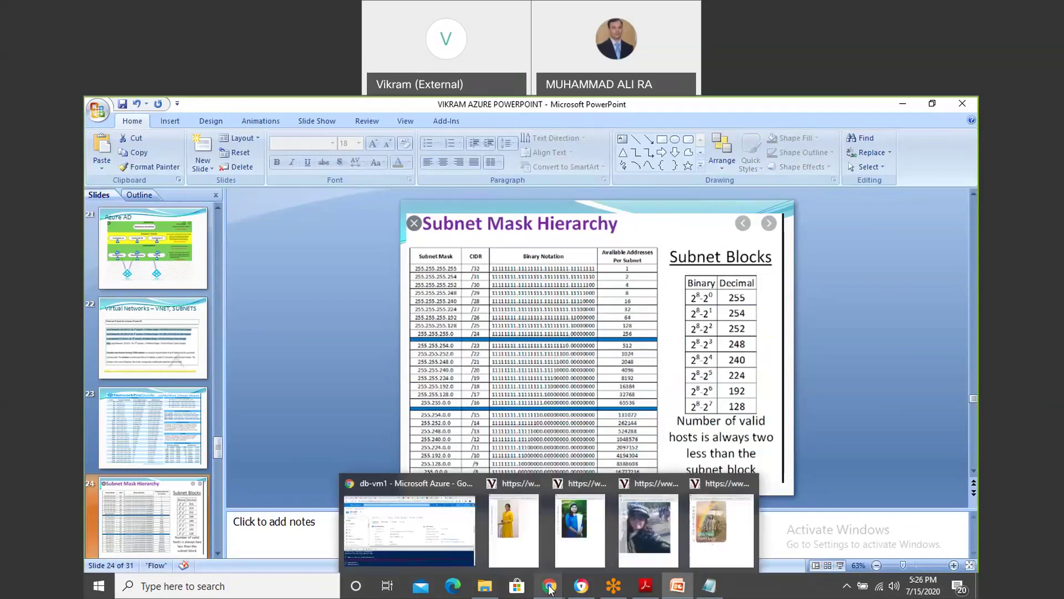
click(409, 530)
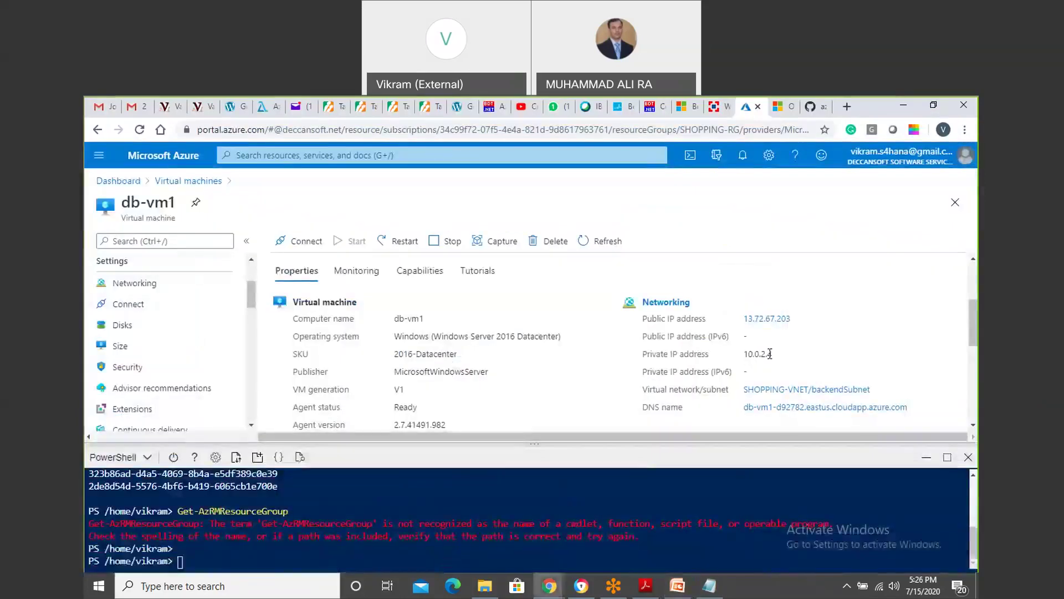
drag(768, 355, 746, 359)
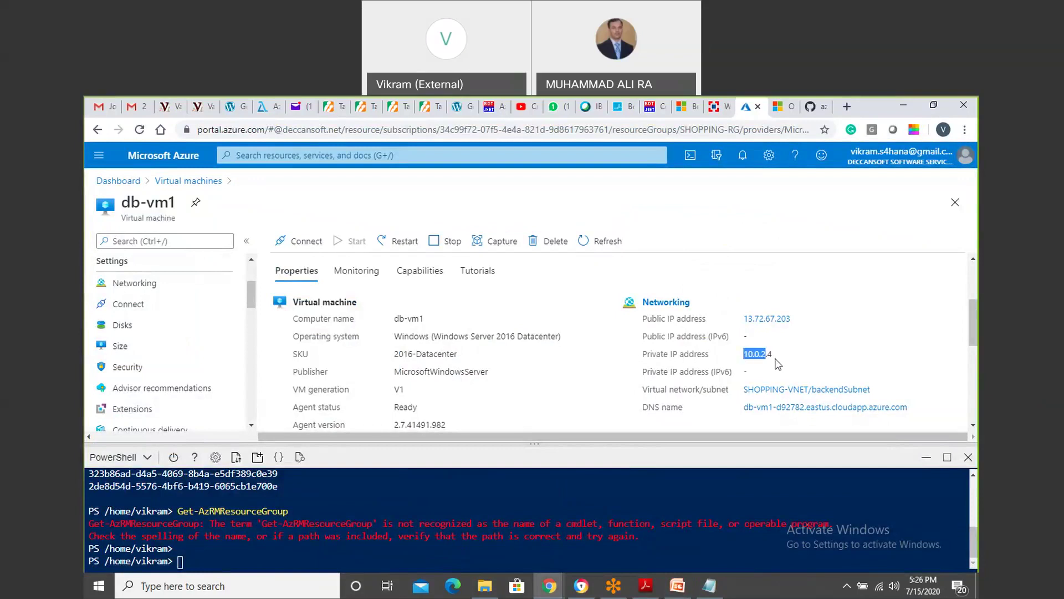
drag(776, 356, 769, 355)
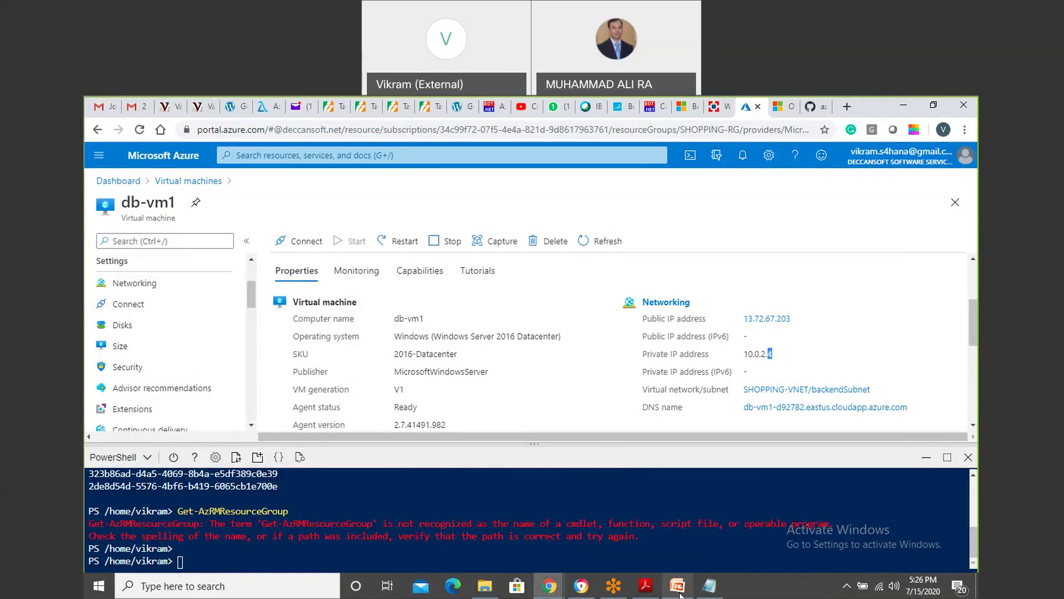
Return to PowerPoint and examine the available addresses per subnet in the Subnet Mask Hierarchy table.
mouse_move(678, 589)
click(694, 542)
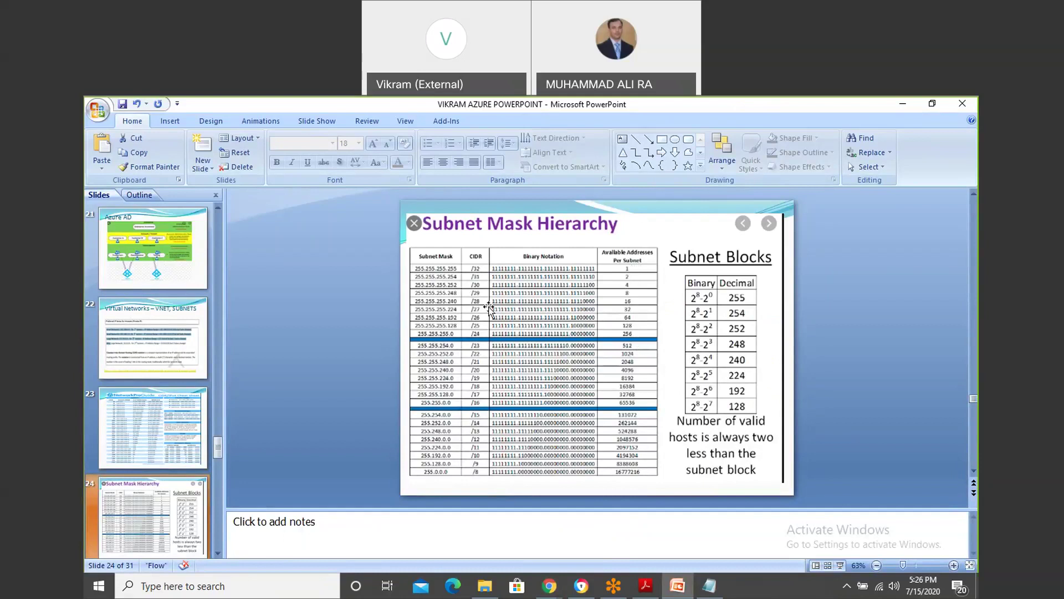
click(635, 312)
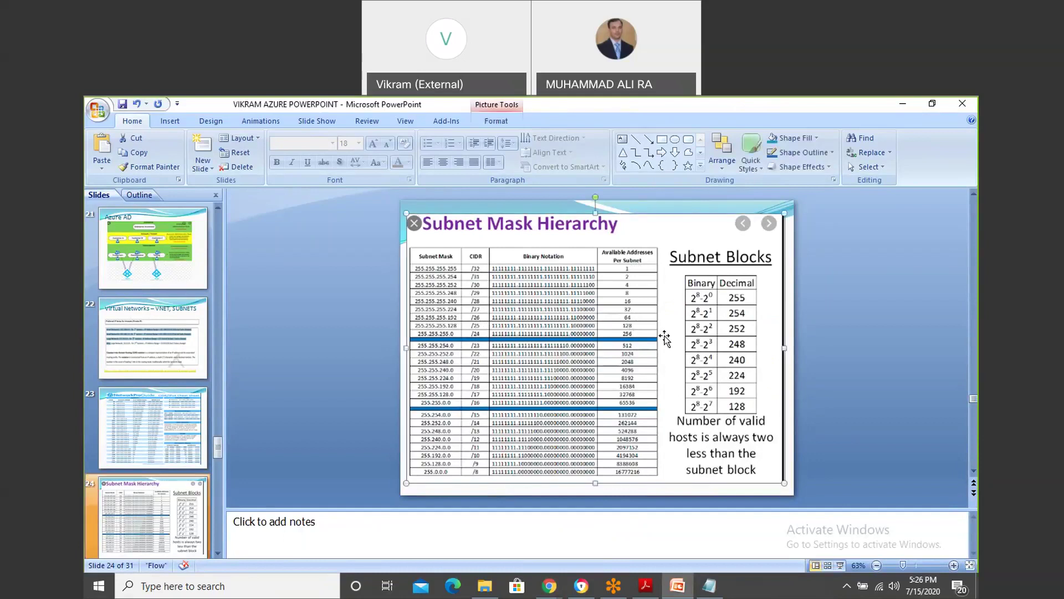
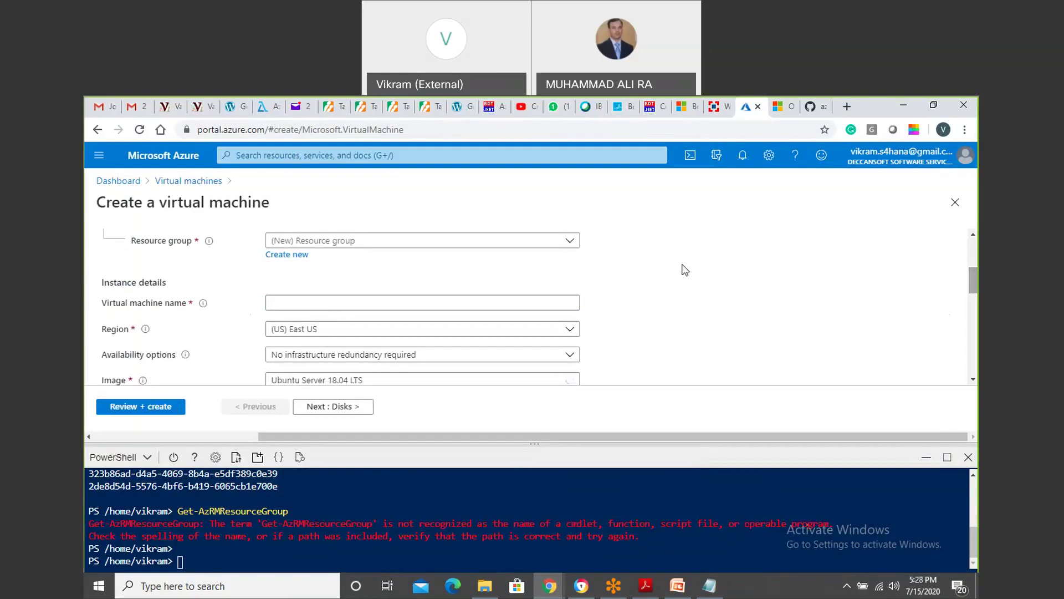
Assign the new virtual machine to the SHOPPING-RG resource group and name it new-vm1.
click(468, 302)
click(572, 264)
click(569, 242)
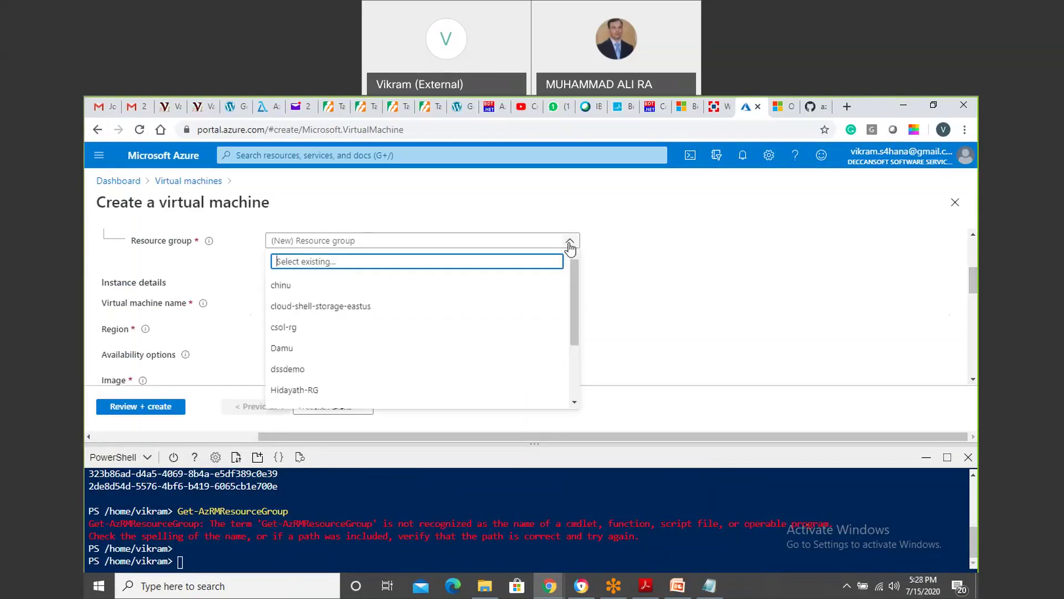
drag(574, 291, 577, 345)
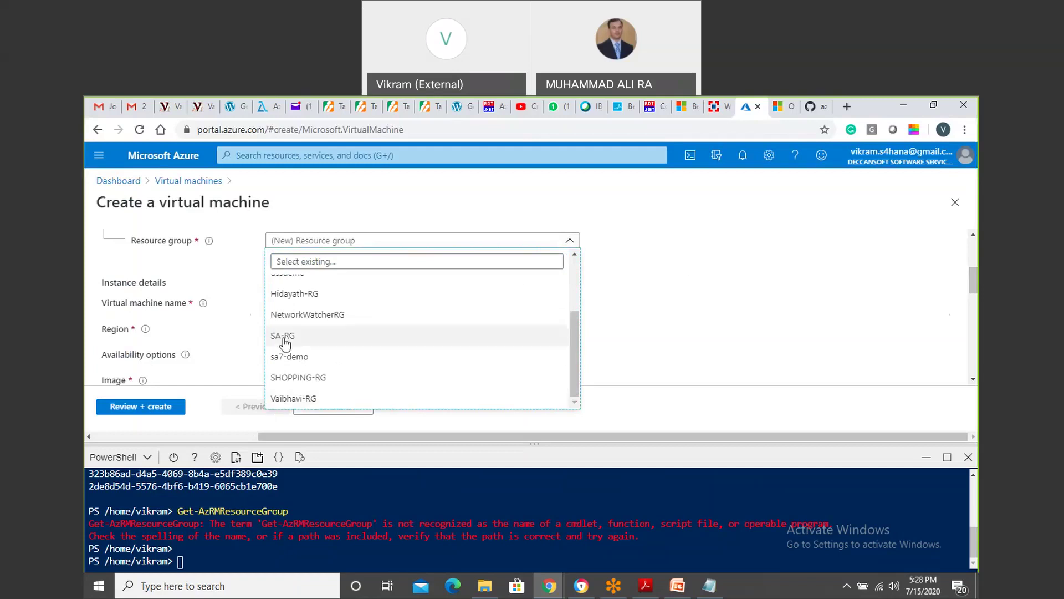
mouse_move(578, 347)
mouse_down()
mouse_move(587, 269)
mouse_move(588, 352)
mouse_up()
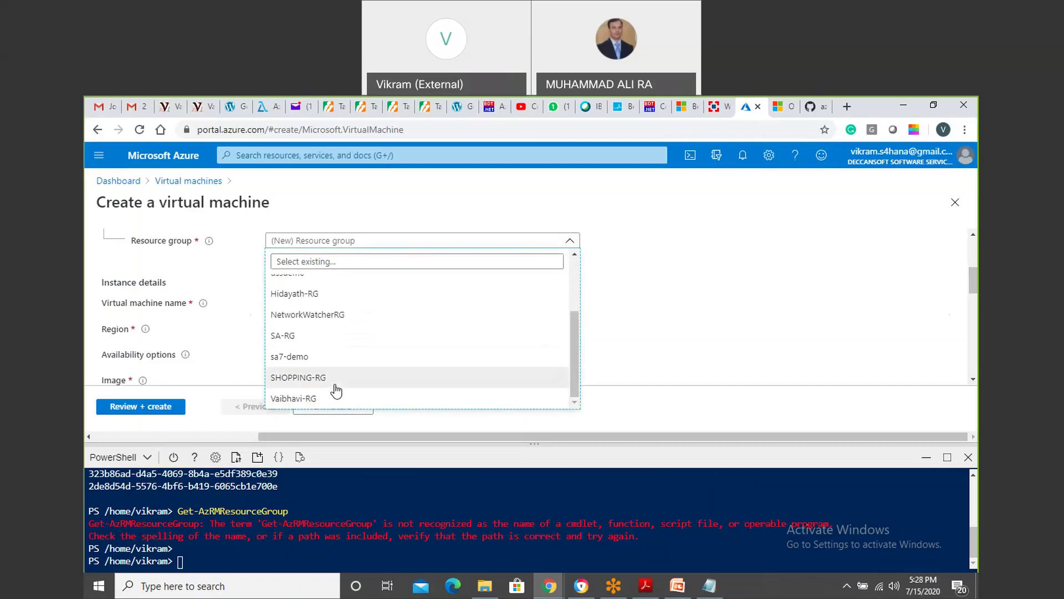
click(335, 385)
click(319, 302)
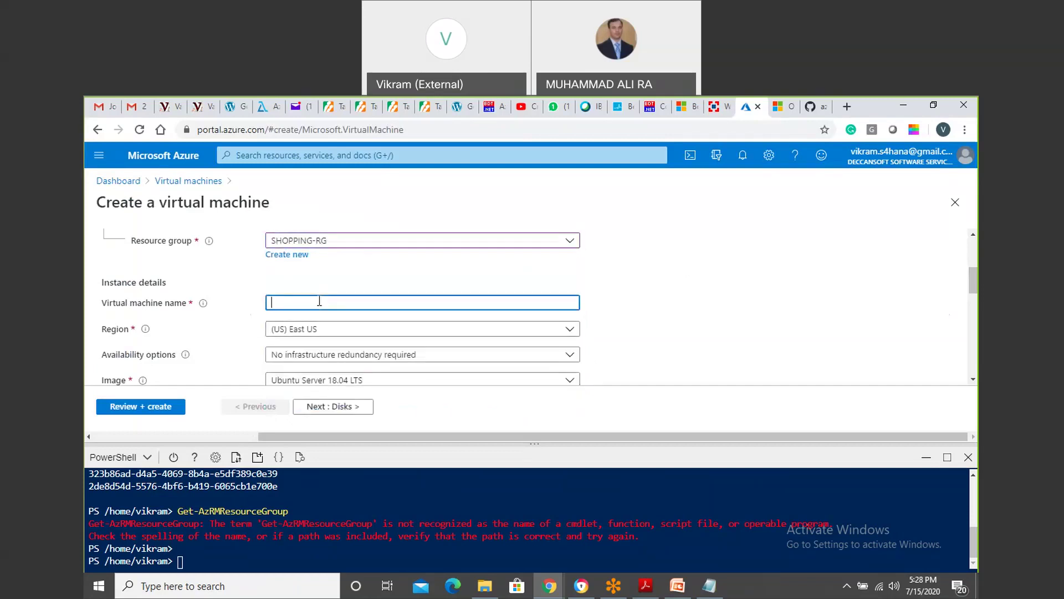
text(new-vm1)
Check the availability options for new-vm1 and set its image to Windows Server 2019 Datacenter.
drag(974, 284, 973, 293)
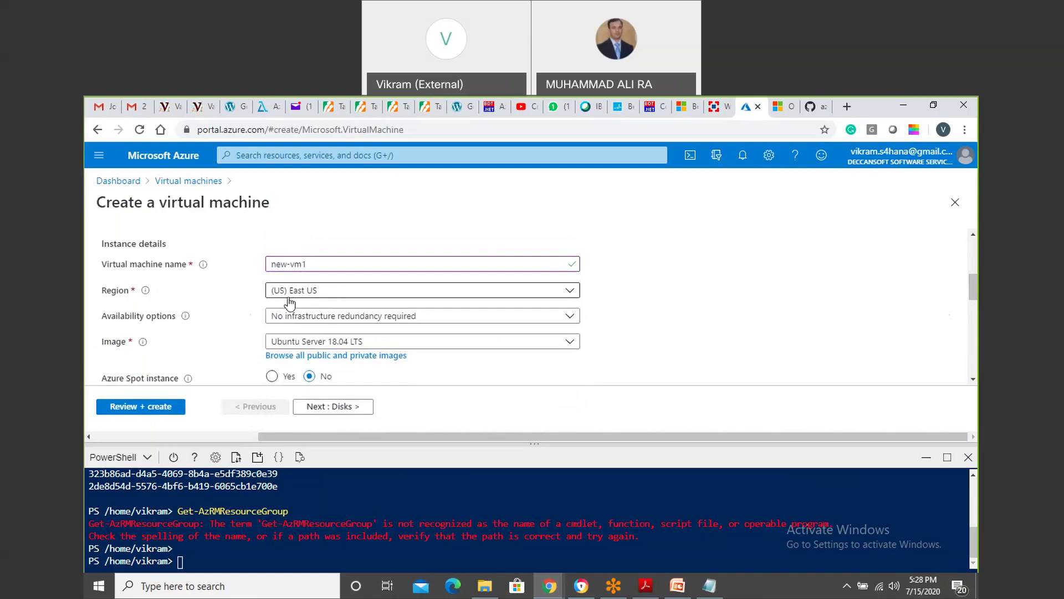
click(396, 320)
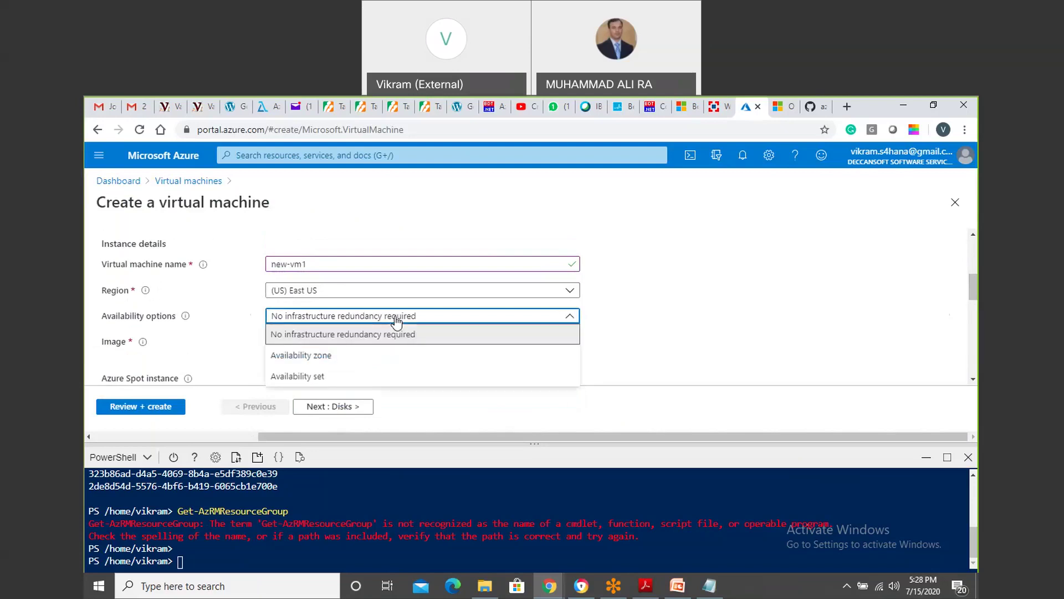
click(675, 302)
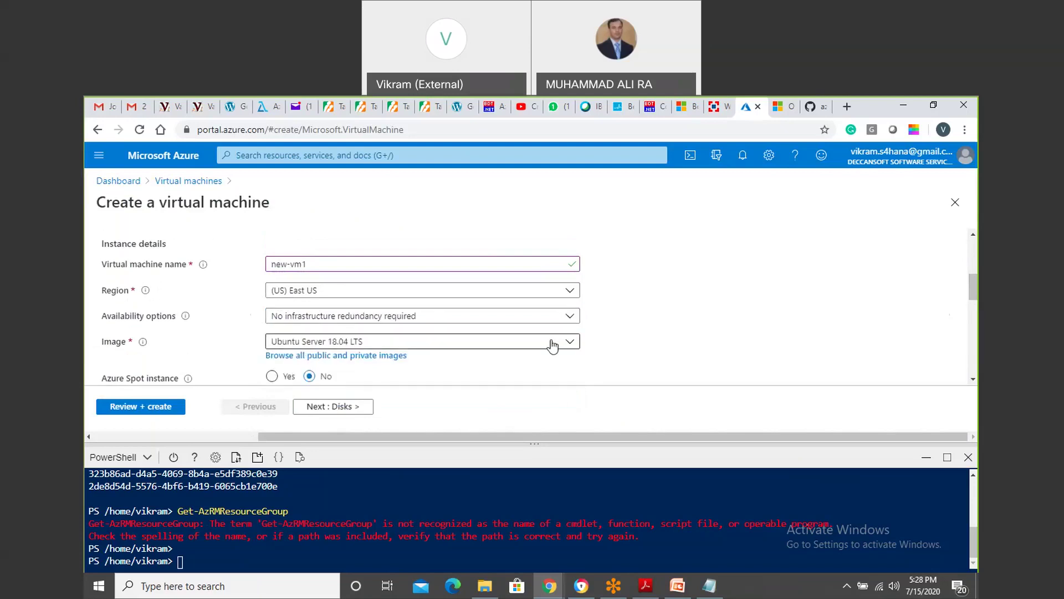
click(553, 342)
drag(581, 229, 581, 259)
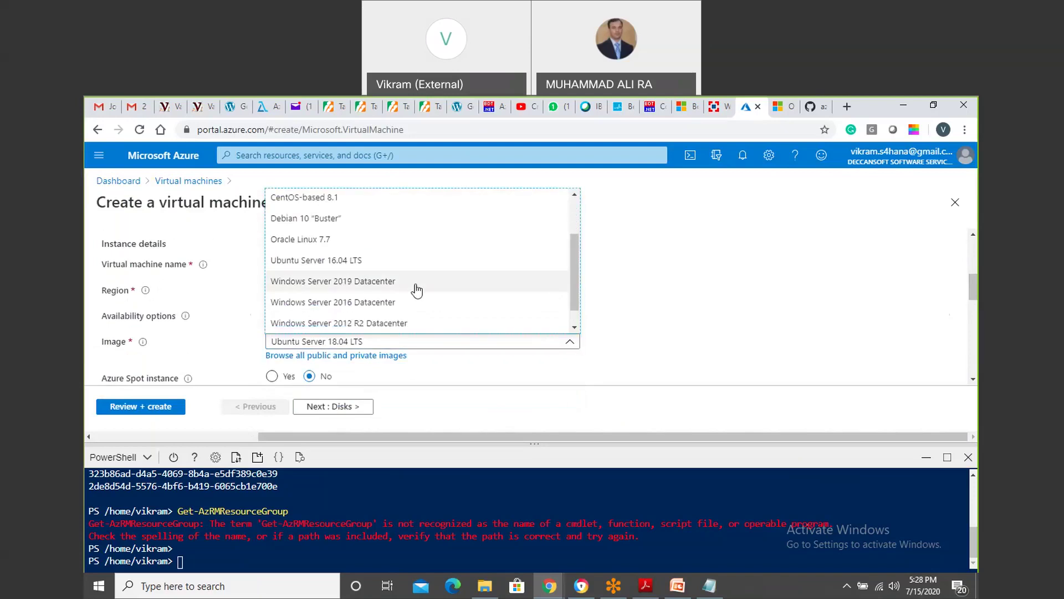
click(417, 290)
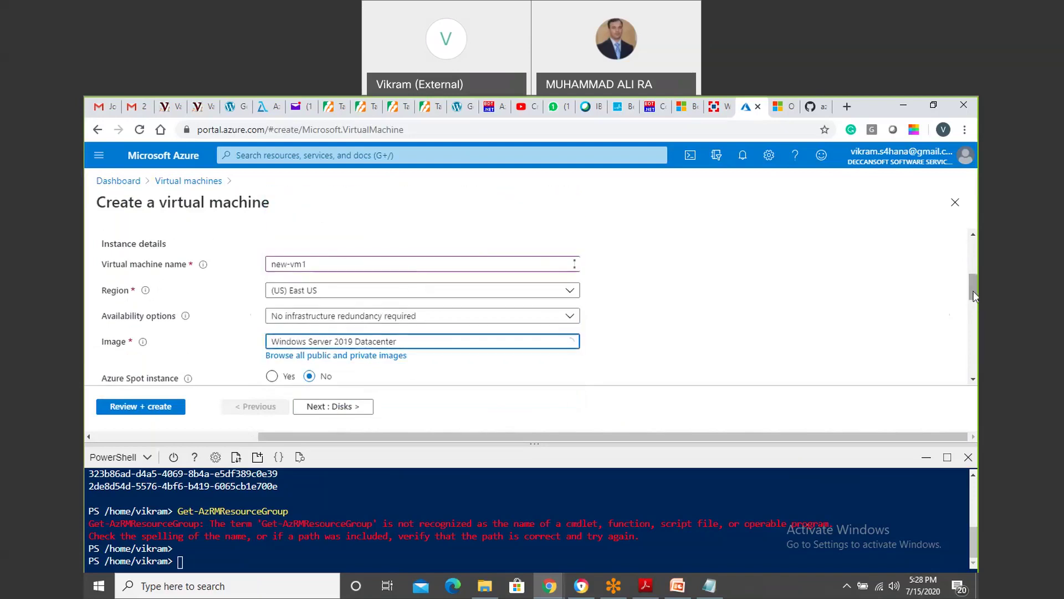
Examine the size options offered for new-vm1, including those recommended by the image publisher.
drag(976, 296, 977, 323)
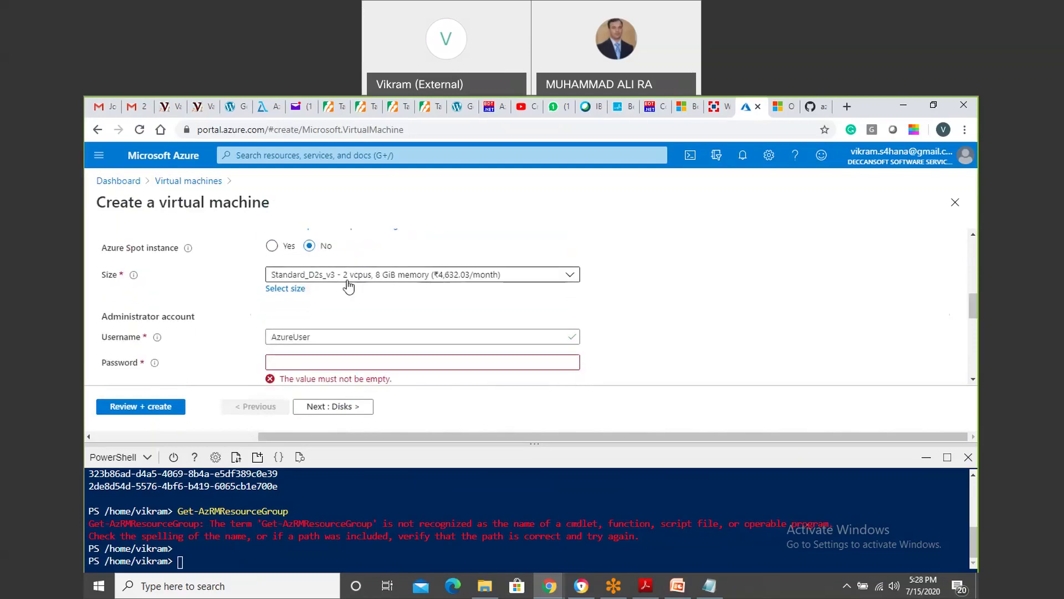
click(392, 279)
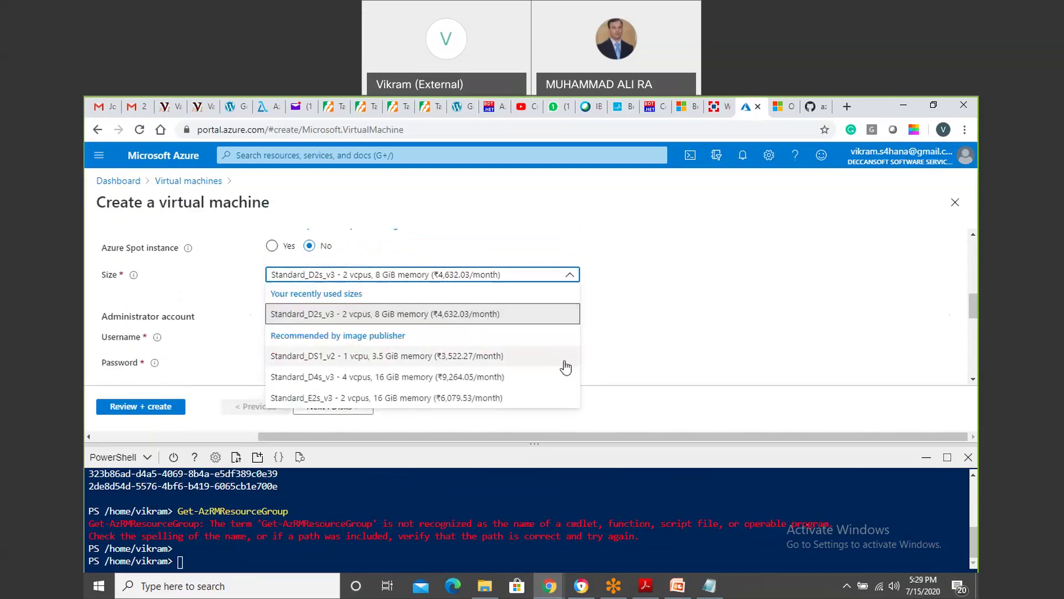
click(689, 311)
drag(972, 311, 972, 302)
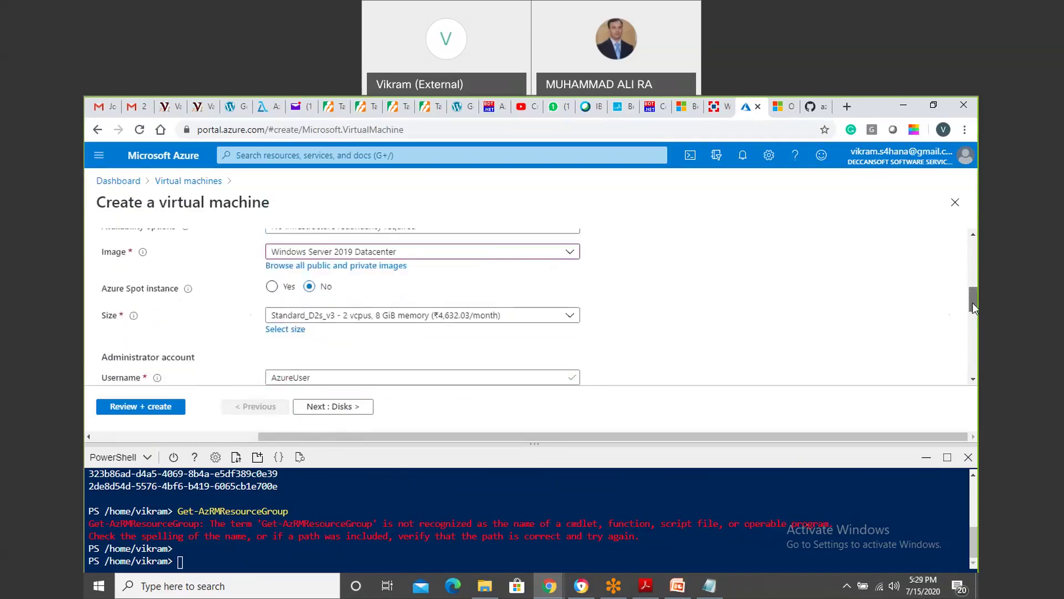
drag(972, 301, 972, 297)
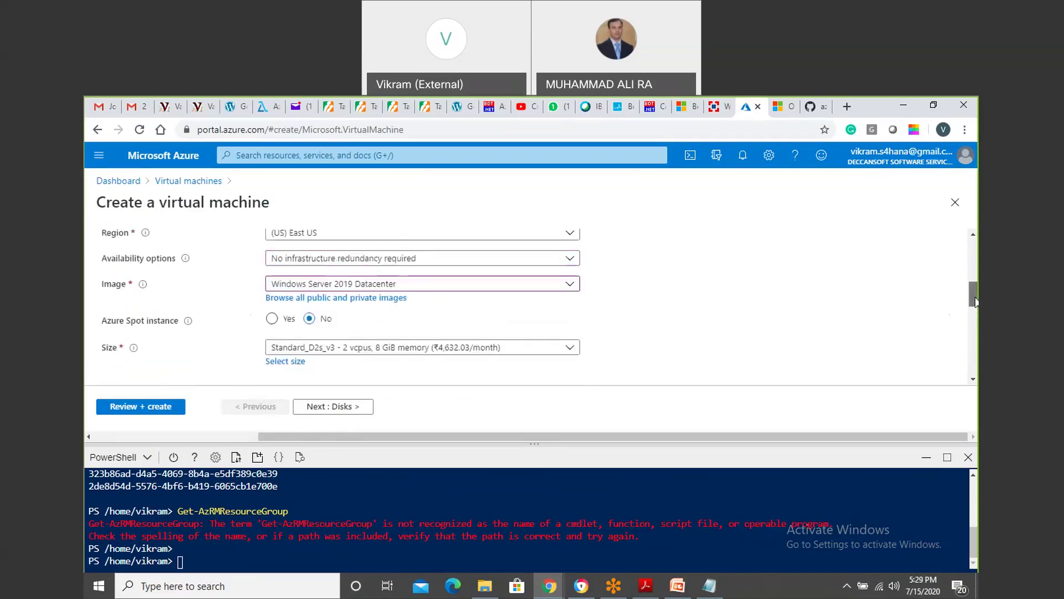
click(323, 350)
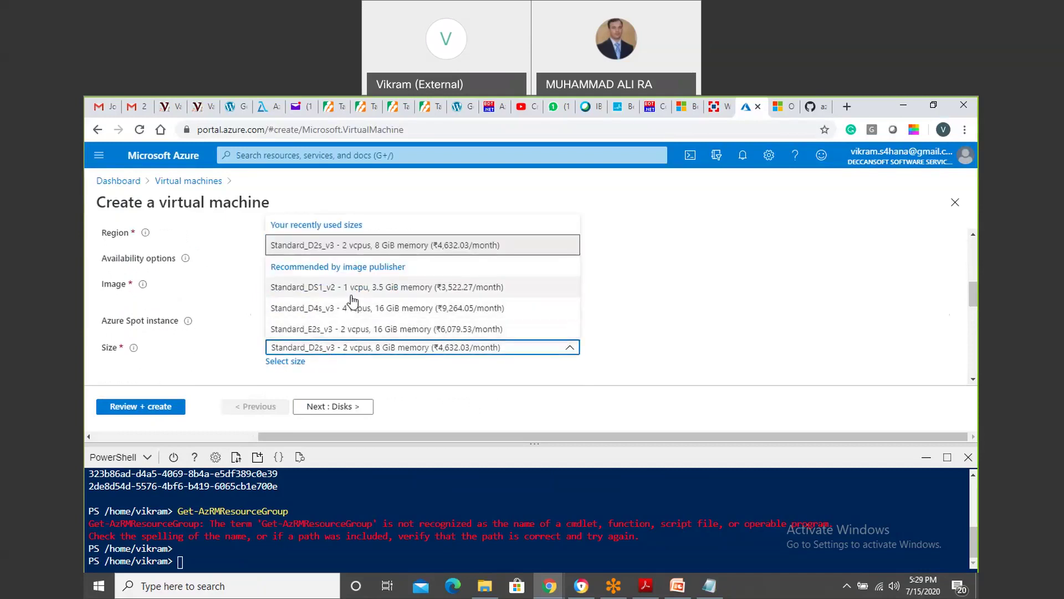
click(677, 276)
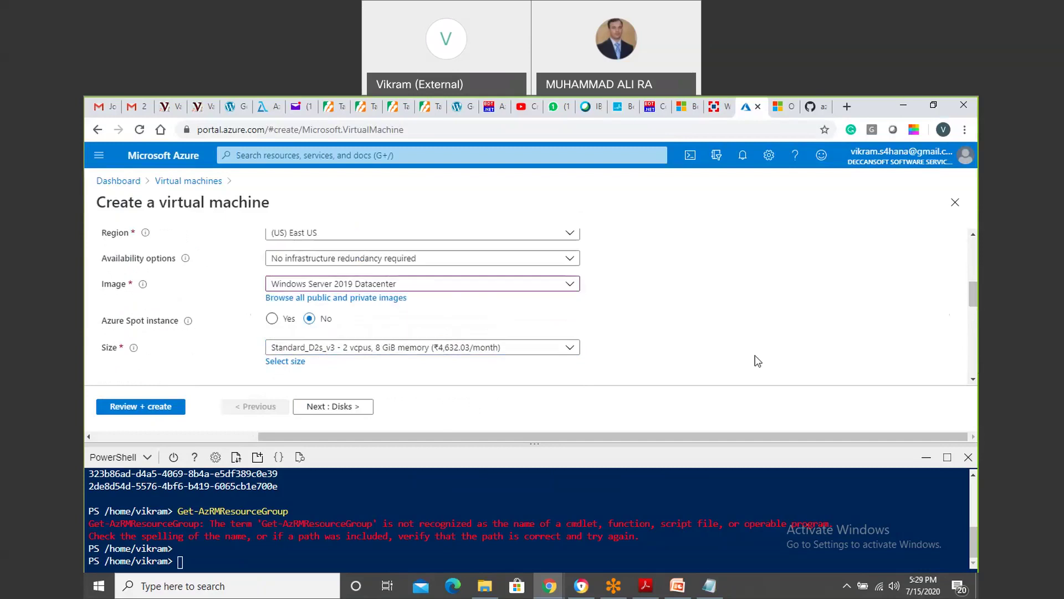
Enter and confirm the administrator account password for new-vm1.
drag(973, 283, 974, 302)
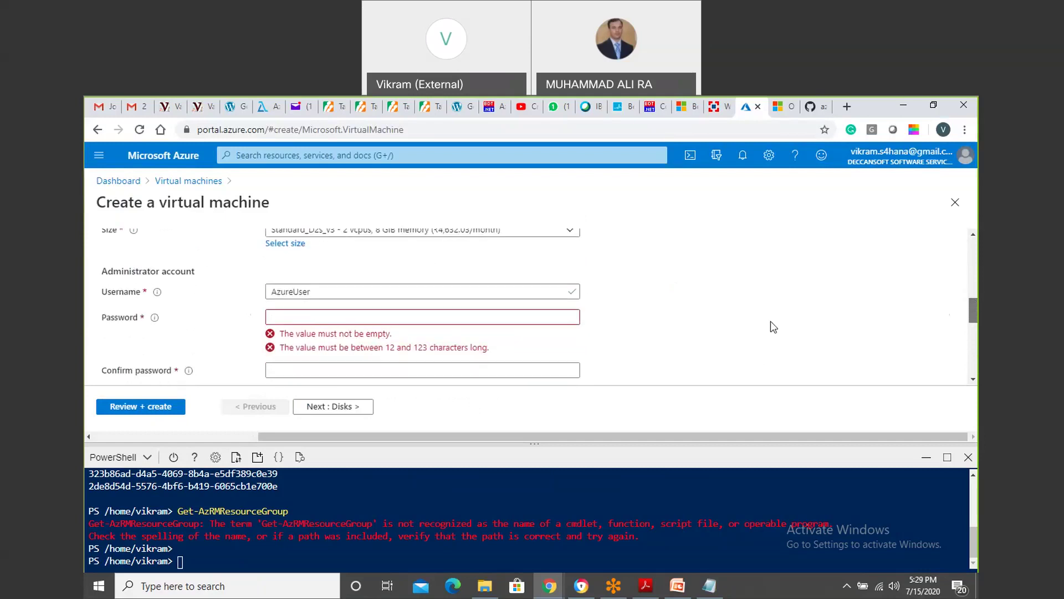
click(294, 319)
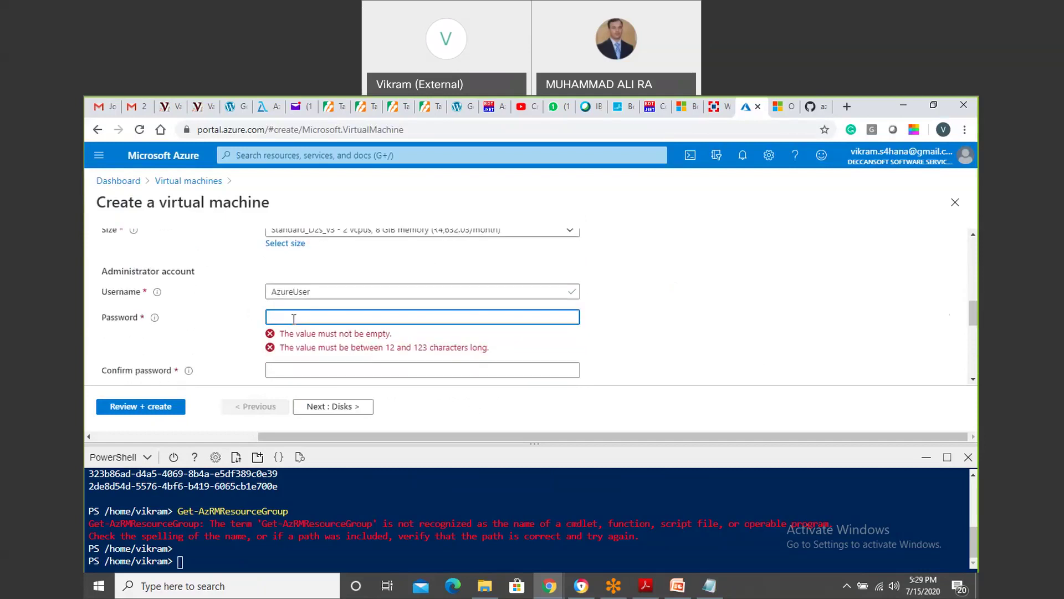
text(••••••••••••)
click(301, 342)
text(••••••••••••)
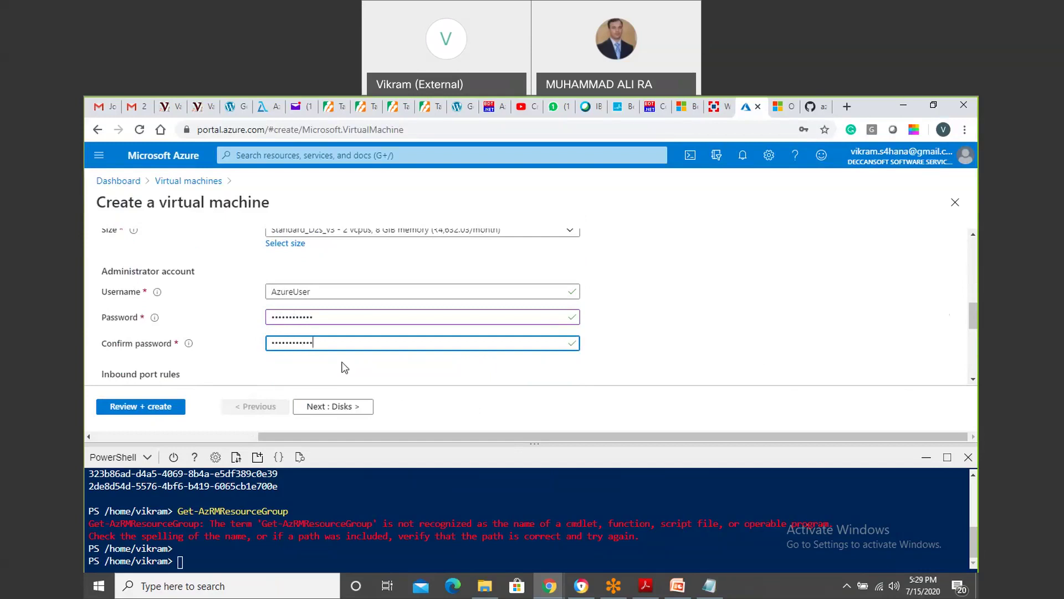
Check the inbound port rules, and go on to the disk settings to review the OS disk type and data disk options.
scroll(343, 367, down, 1)
scroll(360, 360, down, 2)
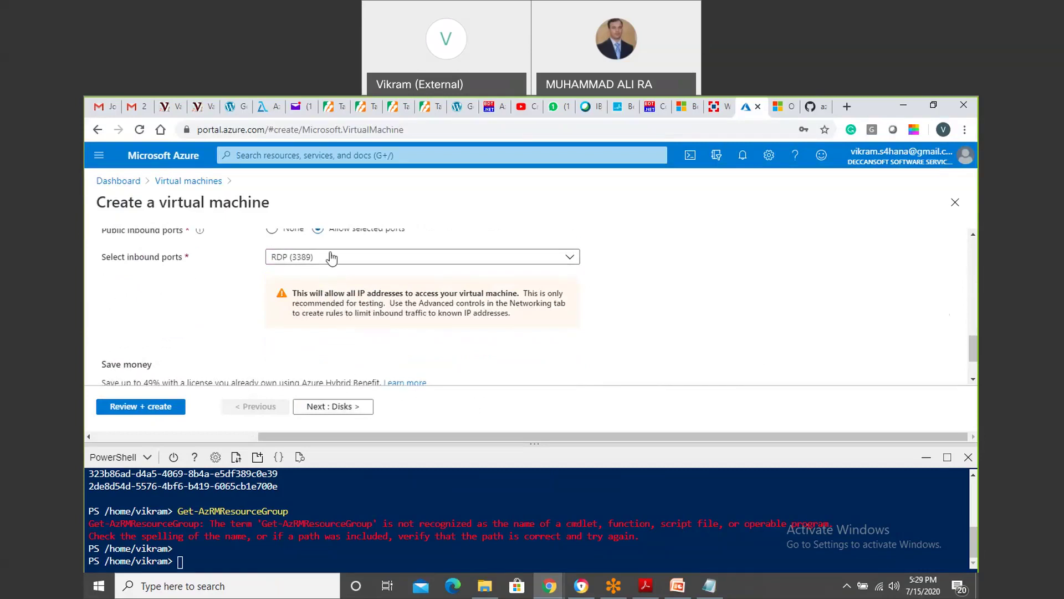
click(358, 411)
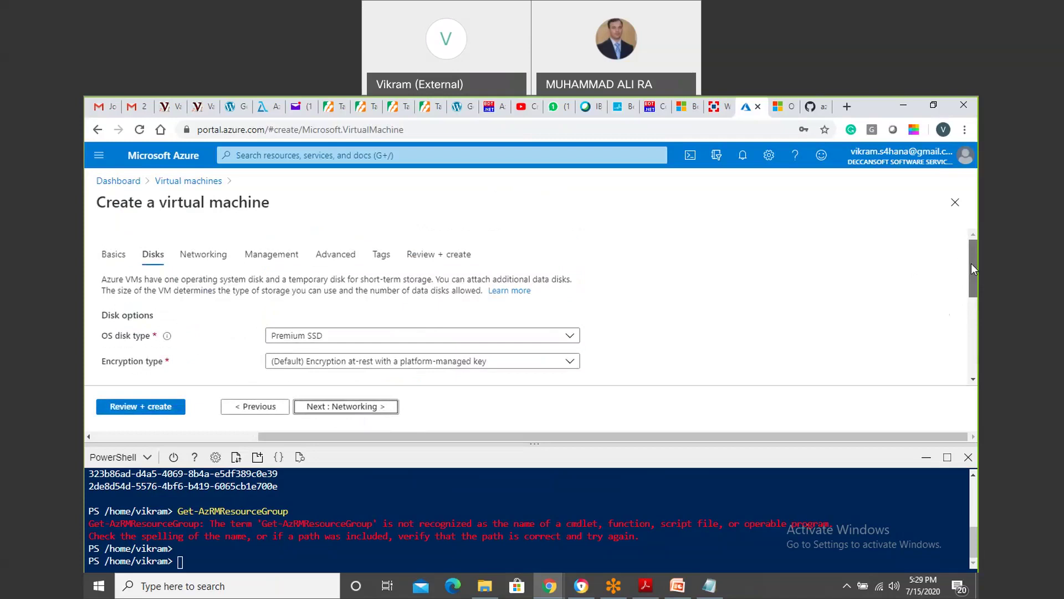
scroll(971, 267, down, 1)
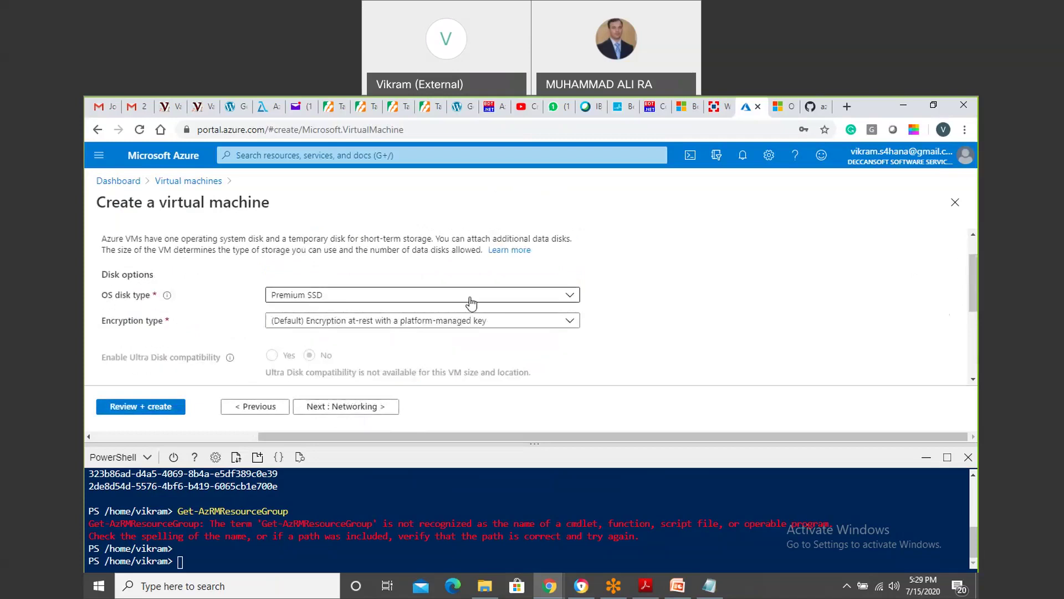
click(471, 302)
click(471, 302)
drag(975, 270, 970, 338)
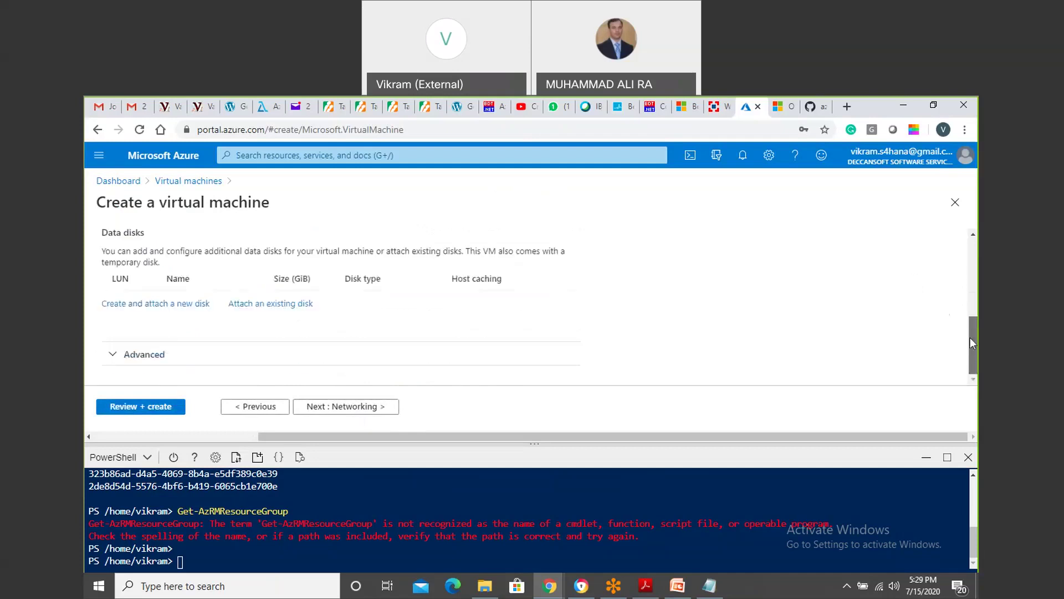
Set the subnet in new-vm1's networking settings to frontendSubnet (10.0.1.0/24) and save the login credentials in the browser.
click(358, 407)
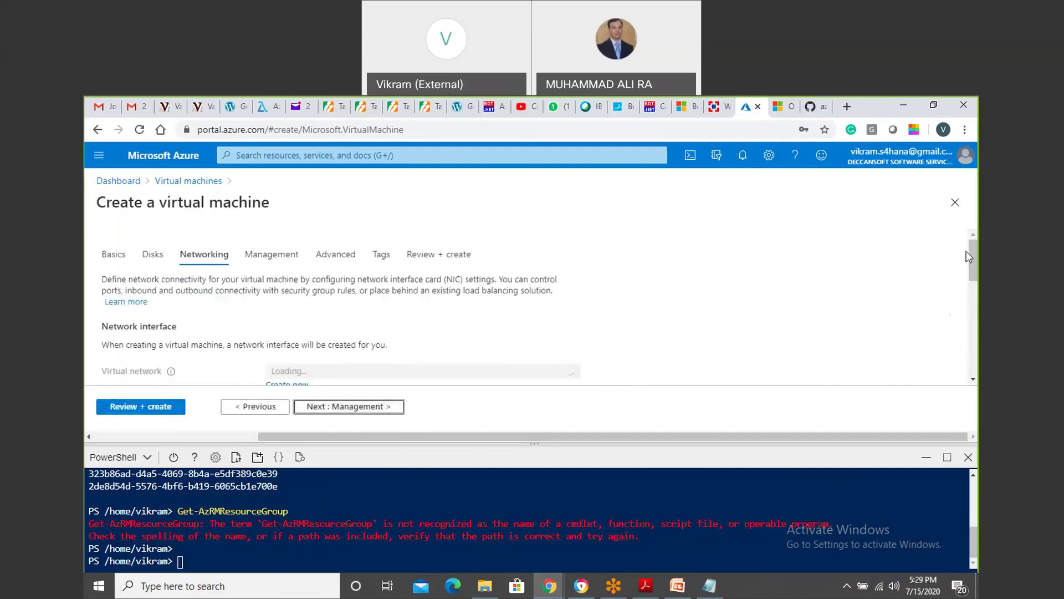
drag(972, 255, 972, 285)
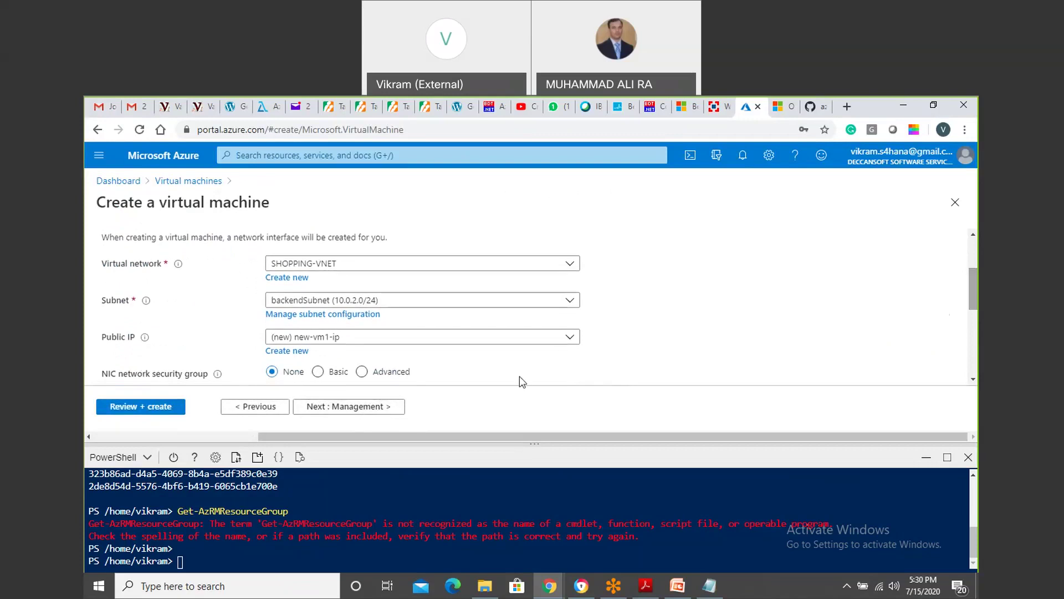
click(386, 304)
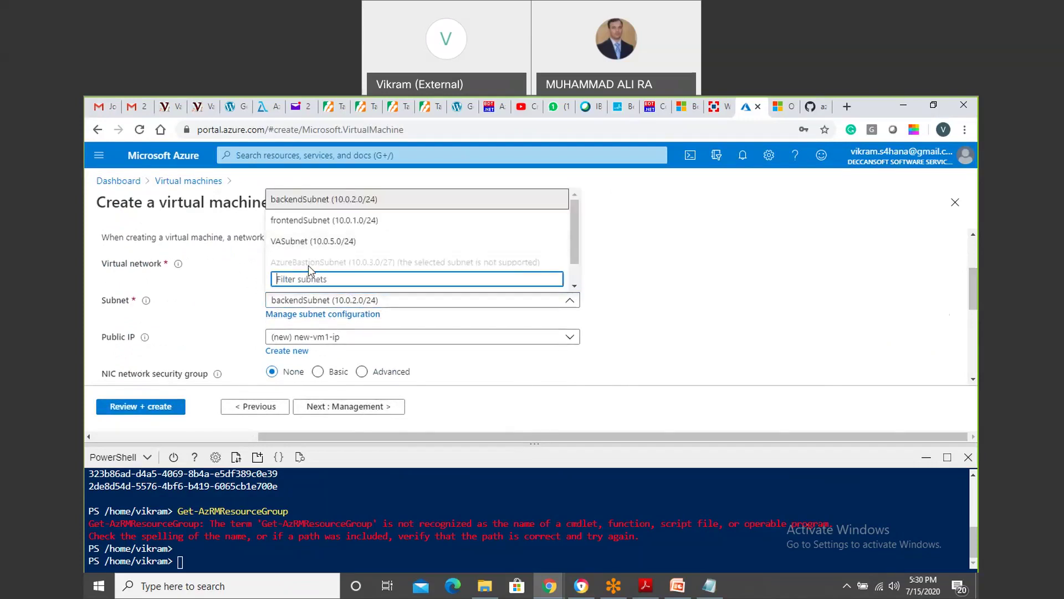
click(570, 300)
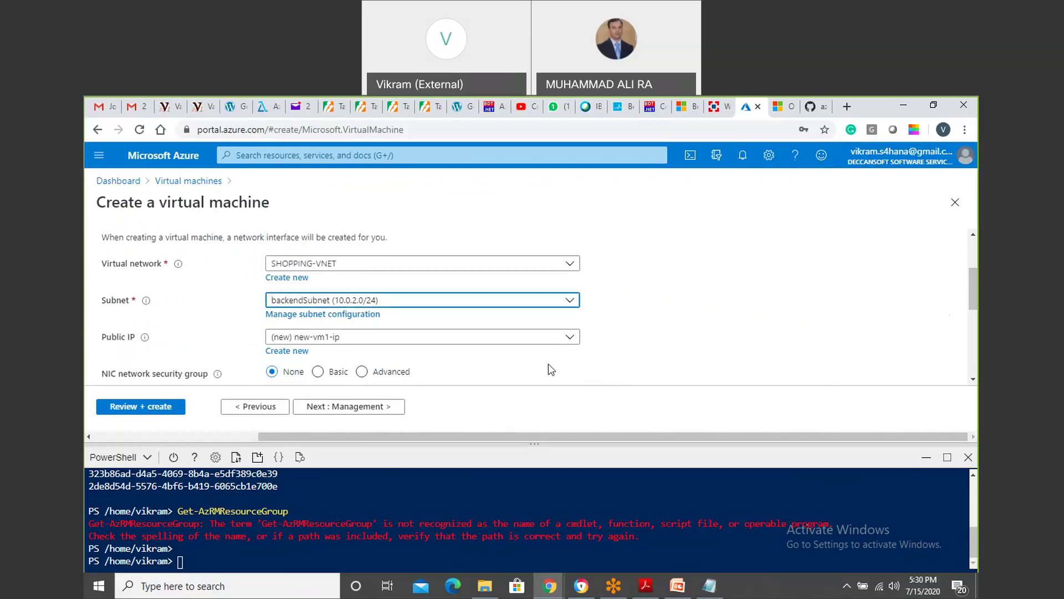
key(Up)
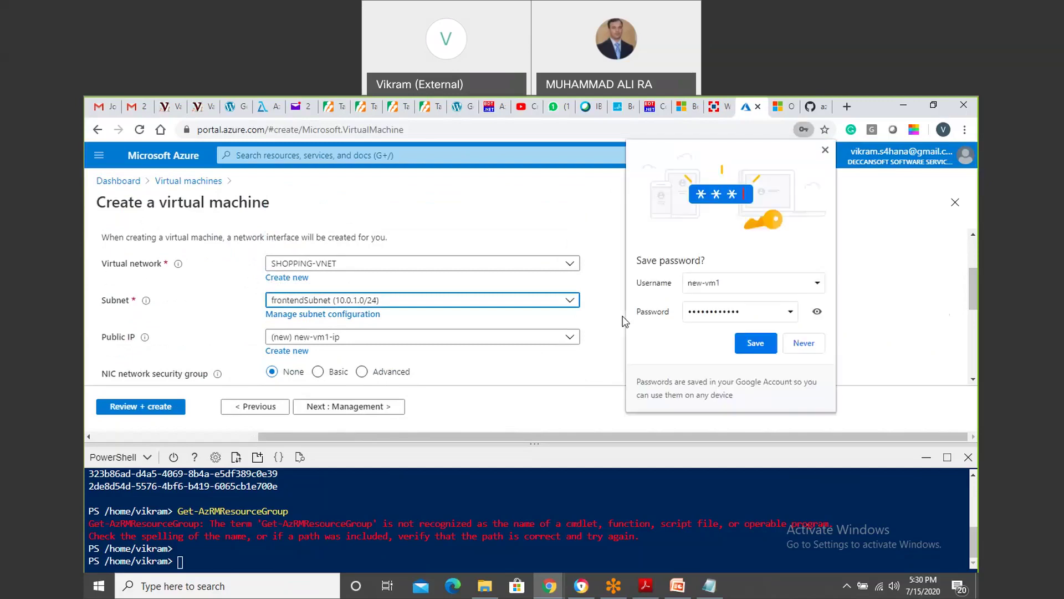
click(746, 345)
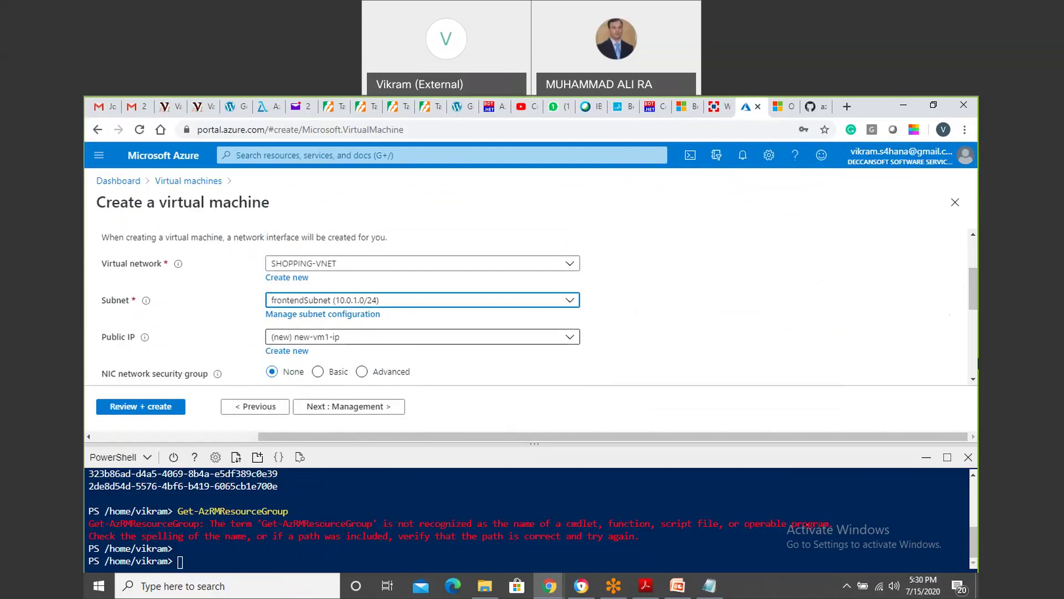
Check the NIC network security group setting and turn off boot diagnostics in new-vm1's management settings.
drag(974, 304, 978, 326)
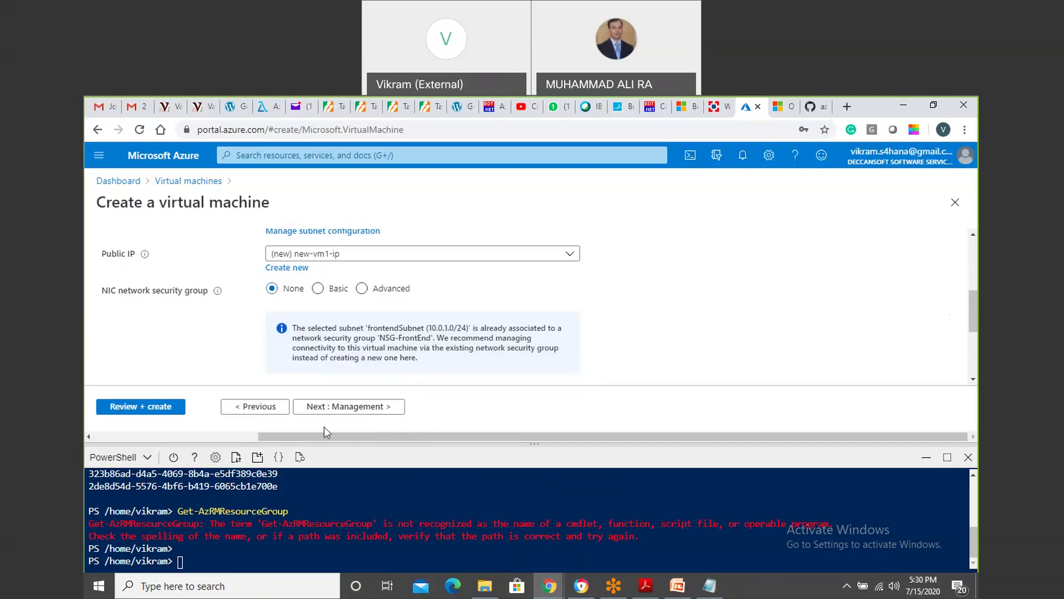
click(353, 408)
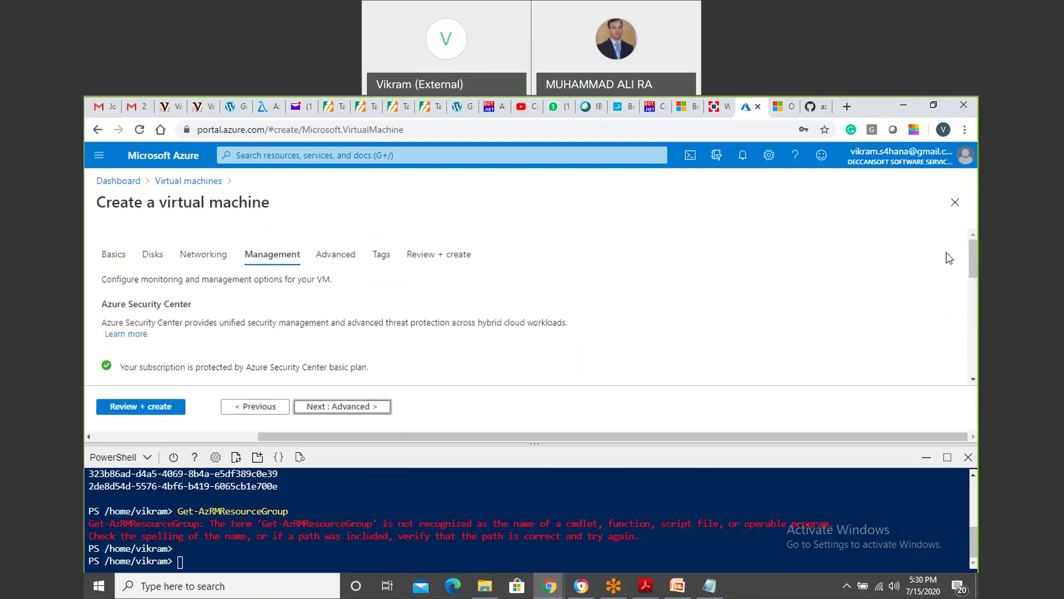
drag(972, 252, 970, 294)
click(309, 243)
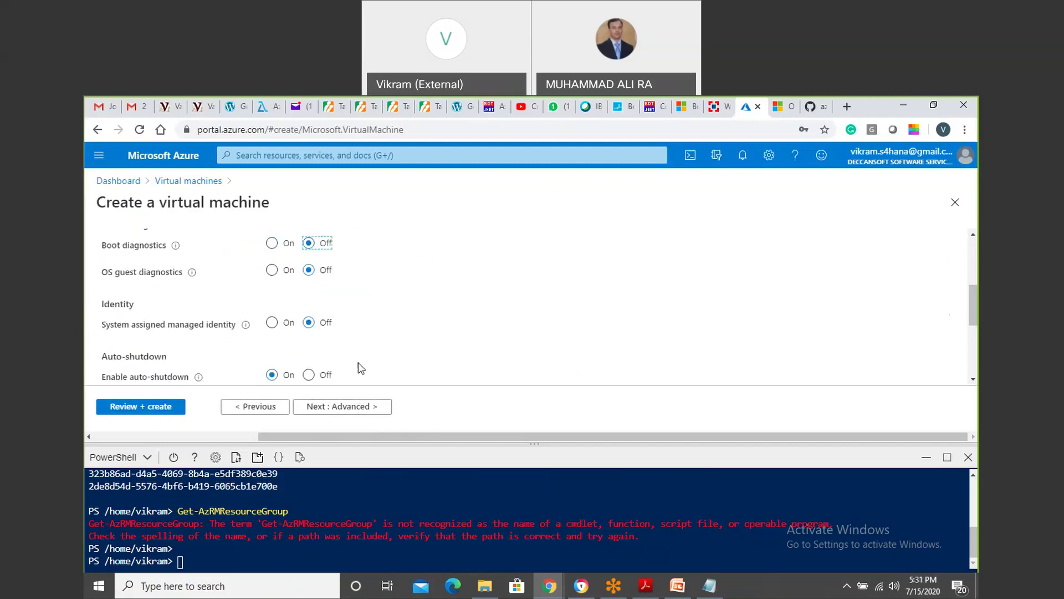
drag(972, 305, 976, 363)
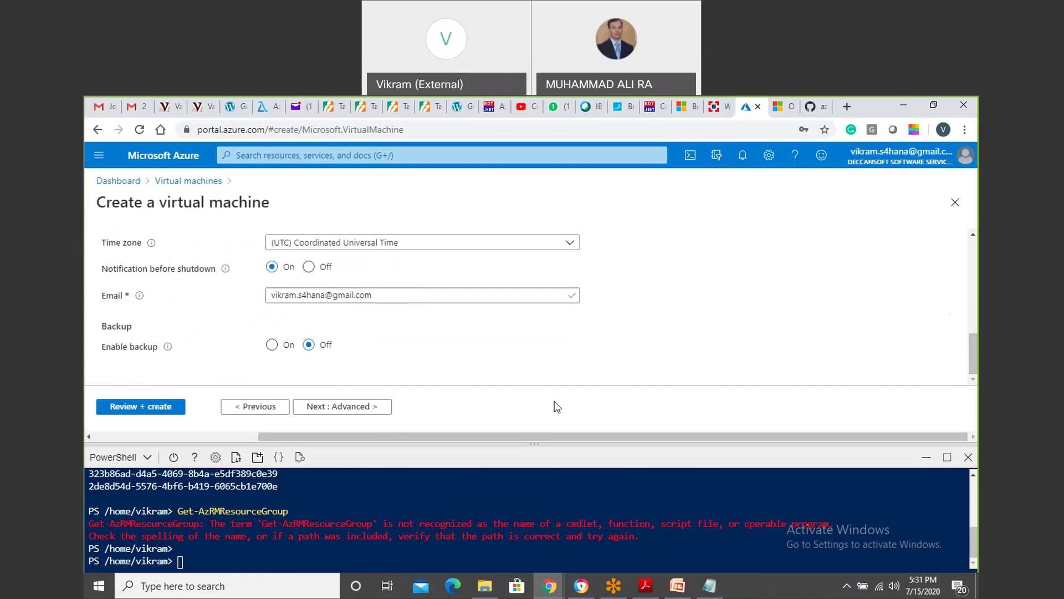
Check the VM generation option in the advanced settings and continue to new-vm1's tags.
click(383, 409)
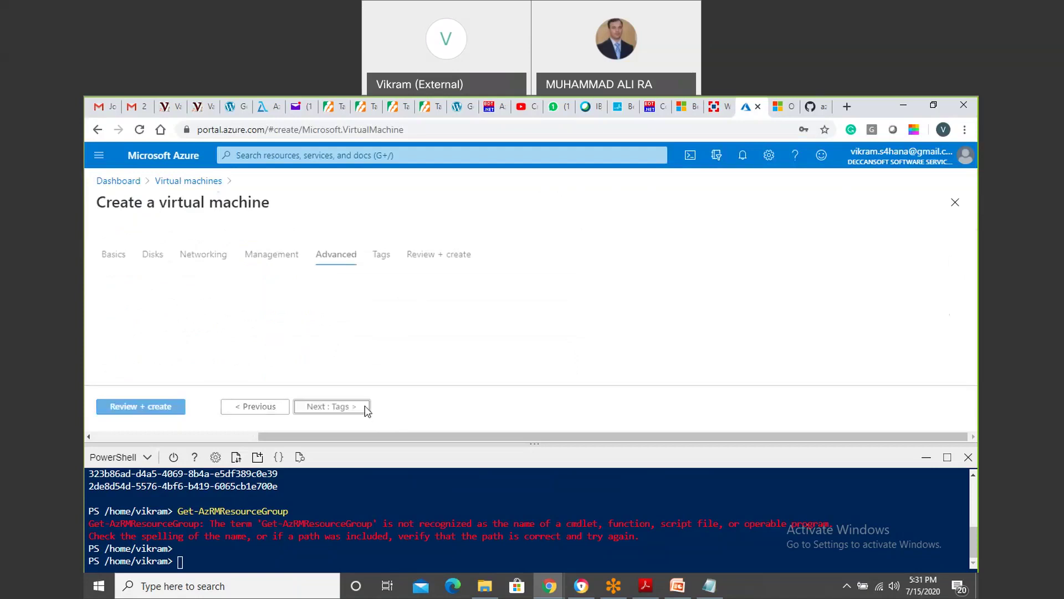
drag(974, 255, 974, 360)
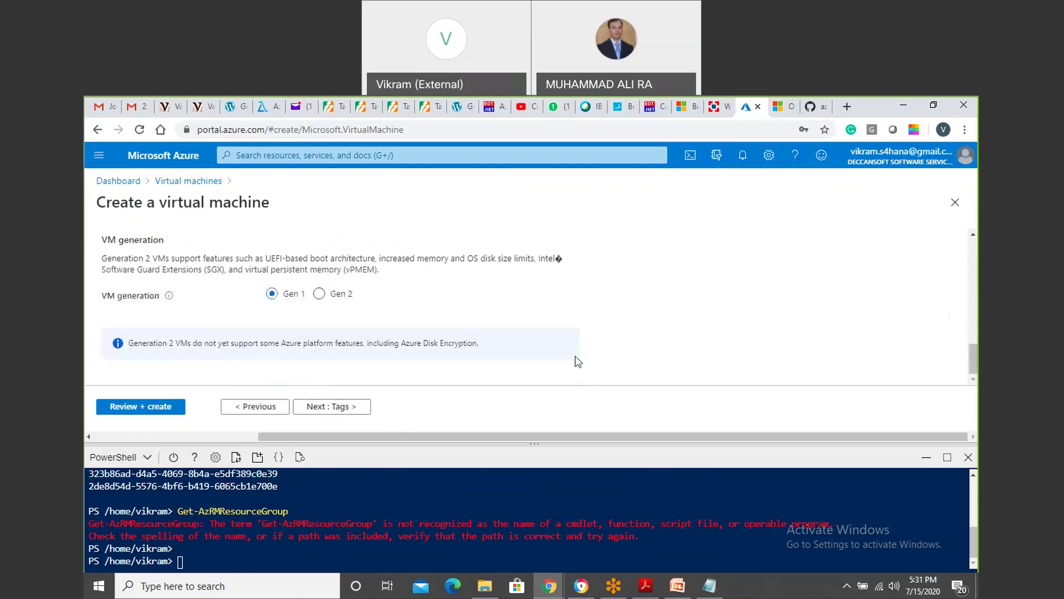
click(338, 411)
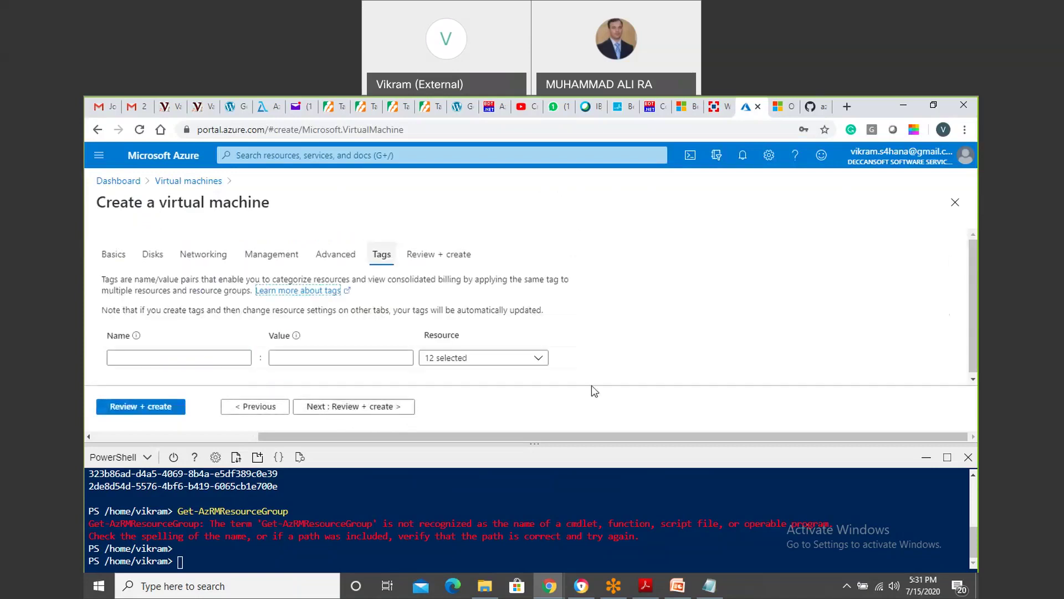
Add a tag named shopping with the value shopping to new-vm1's resources.
click(146, 356)
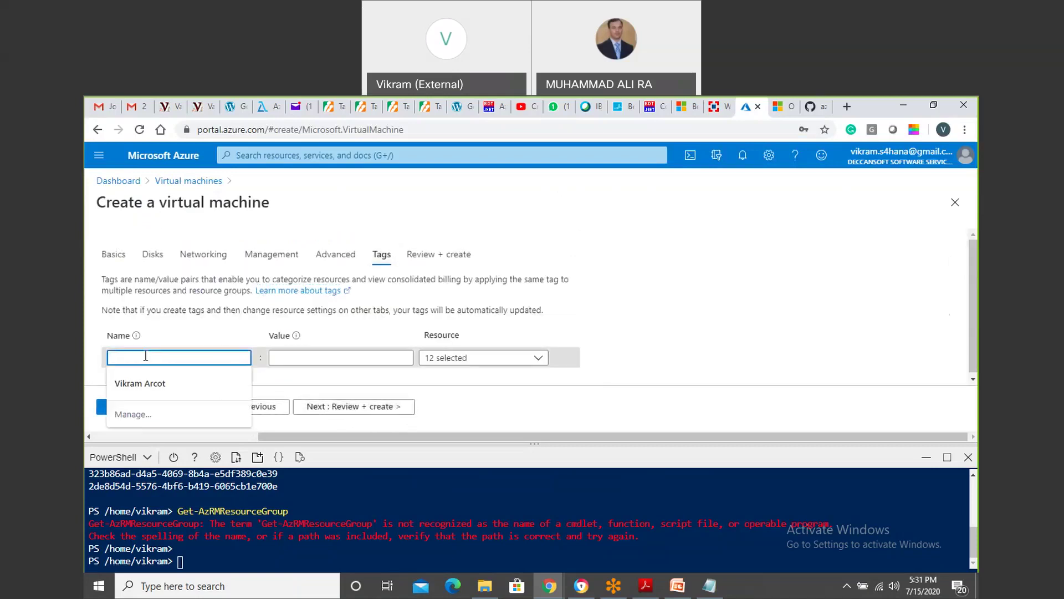
text(s)
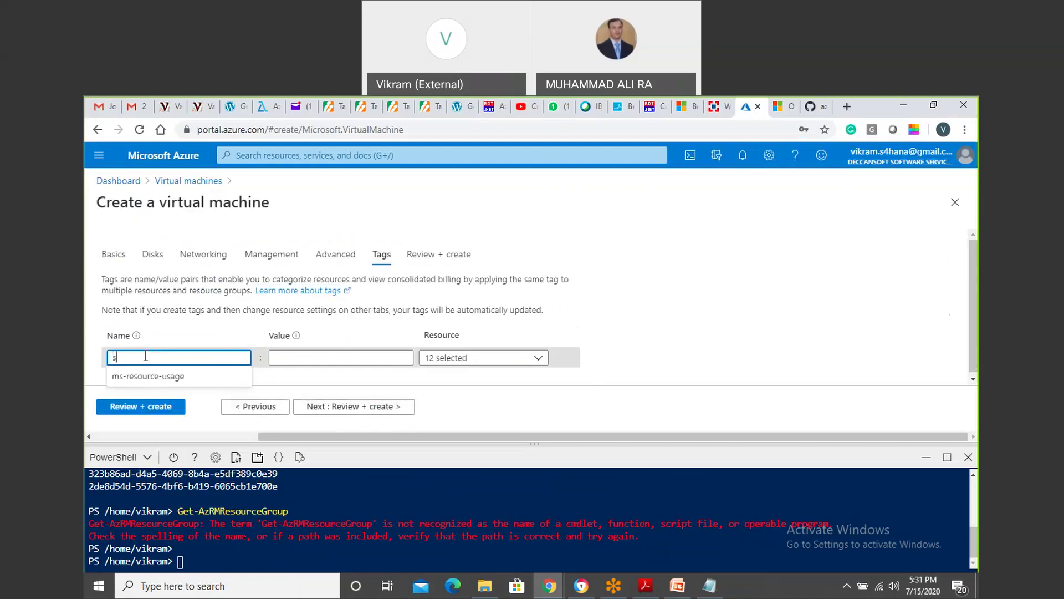
text(hopping)
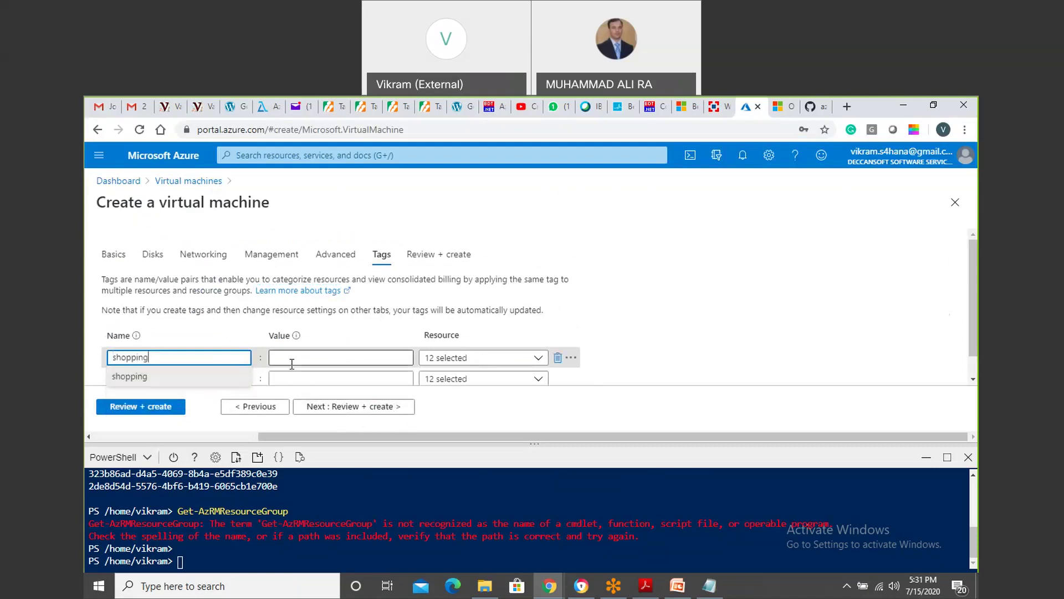
click(291, 364)
text(s)
text(op)
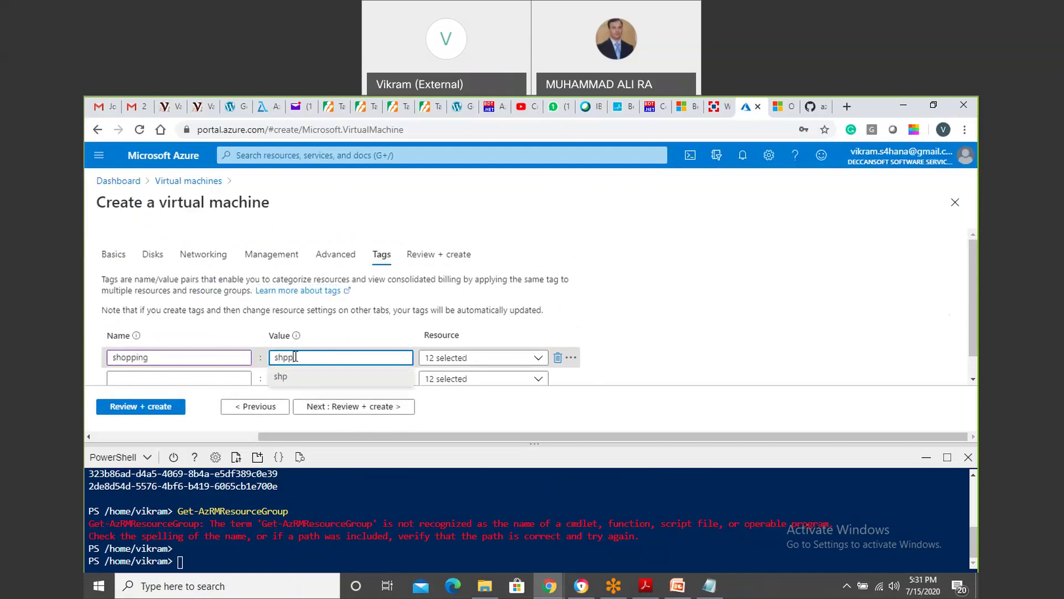
text(ping)
click(805, 350)
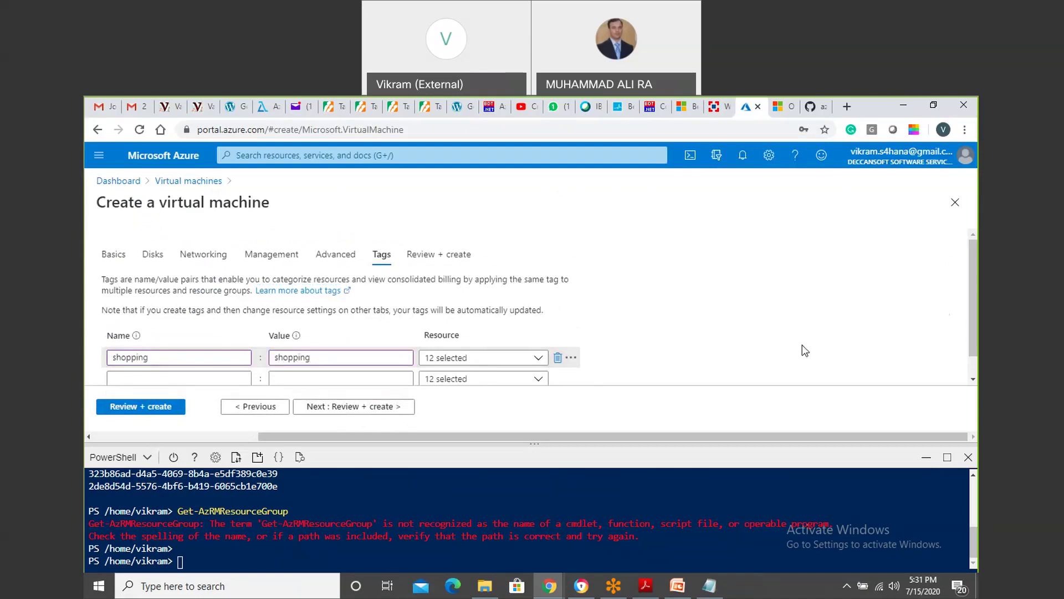
Check which resource types the shopping tag applies to and proceed to the final review of new-vm1.
scroll(805, 350, down, 1)
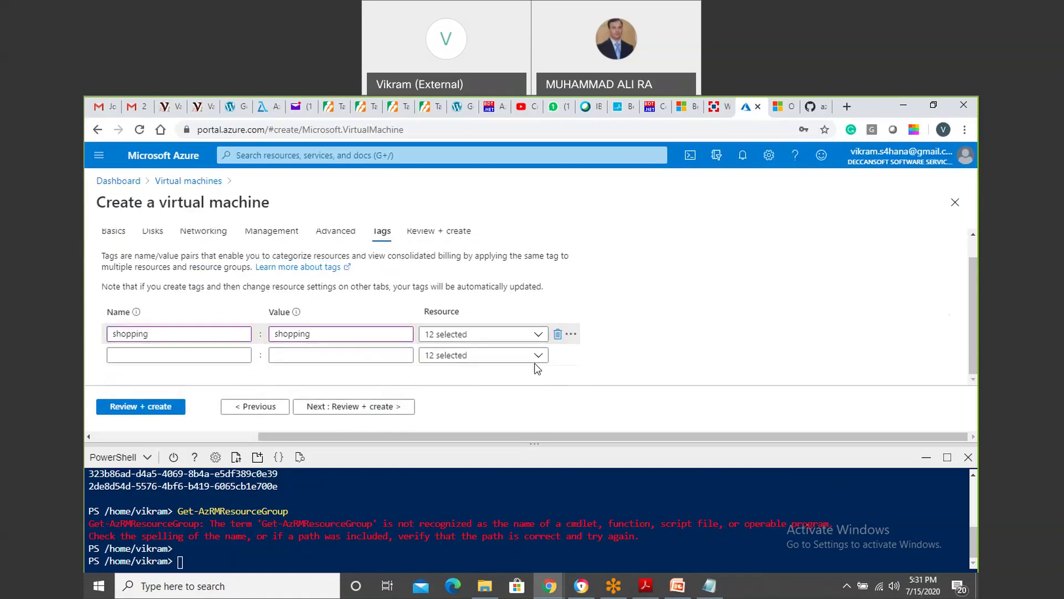
click(538, 334)
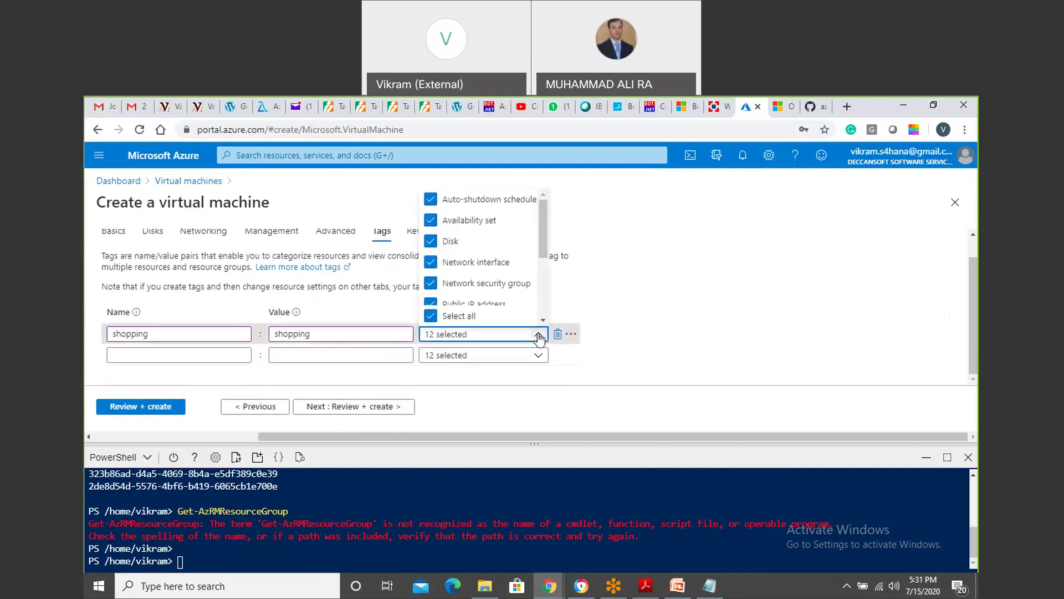
click(664, 281)
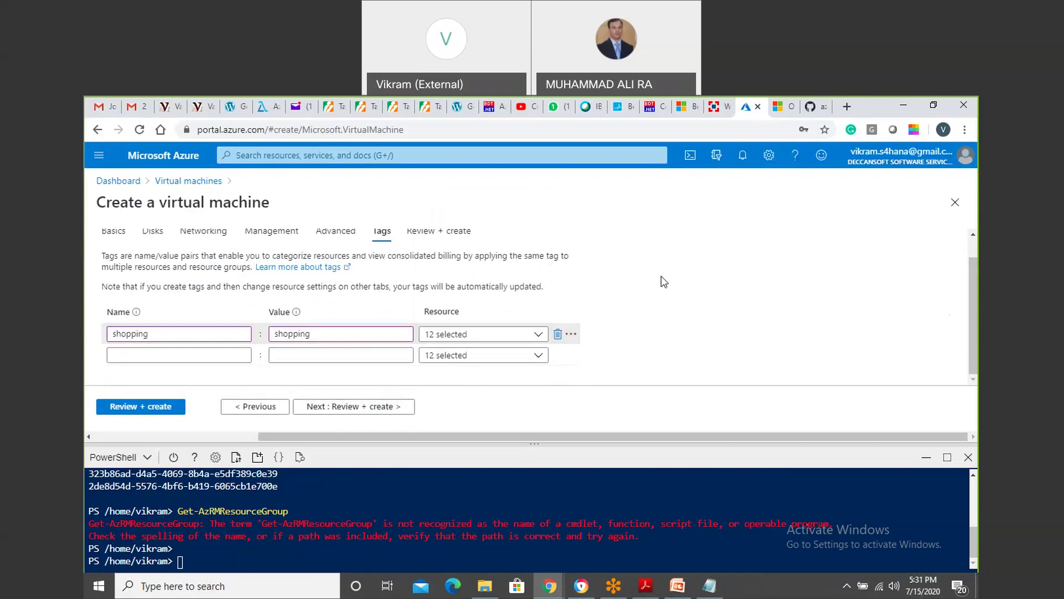
click(376, 412)
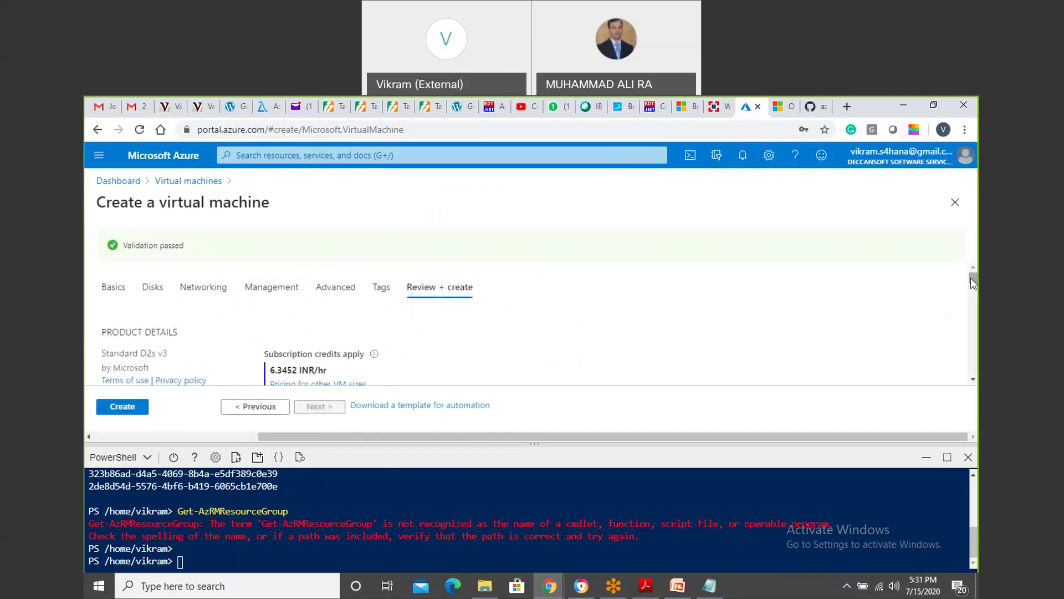
Review new-vm1's basics, disks and networking in the final summary, including its virtual network and subnet.
mouse_move(974, 283)
mouse_down()
mouse_move(975, 314)
mouse_move(973, 302)
mouse_up()
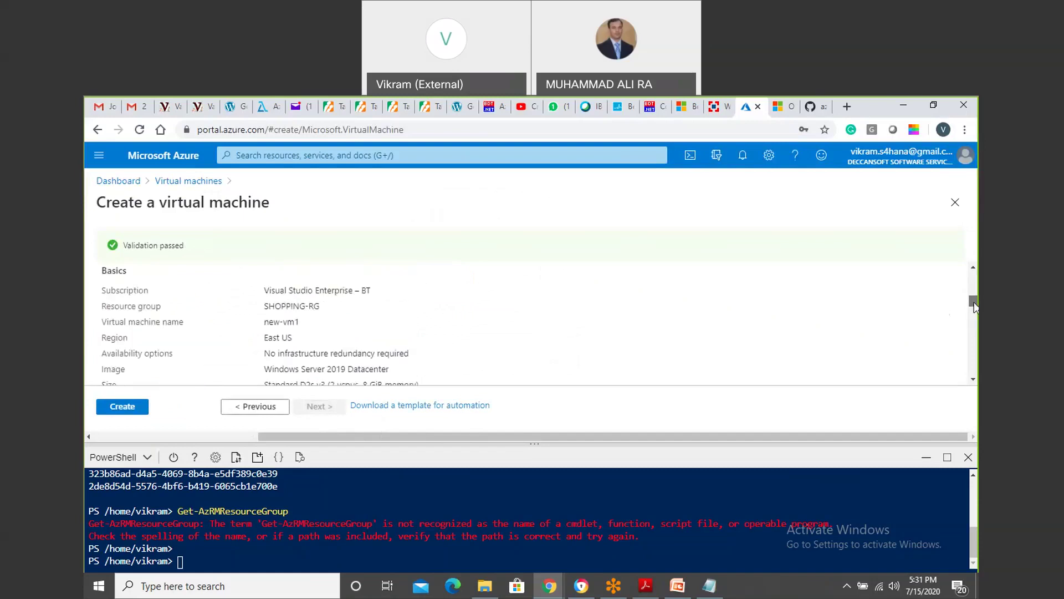
triple_click(300, 326)
scroll(324, 344, down, 2)
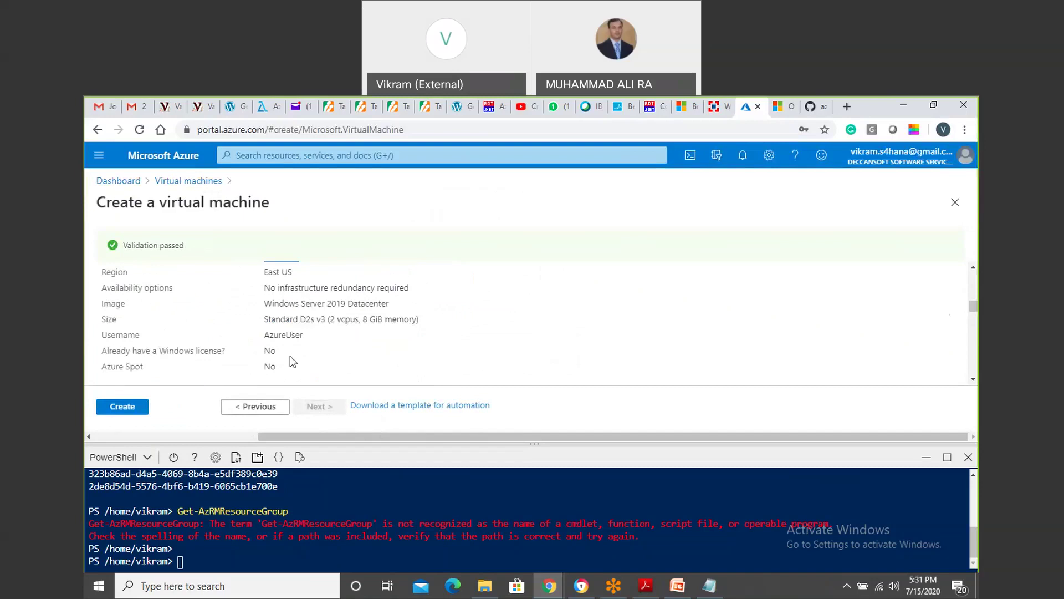
scroll(303, 339, down, 3)
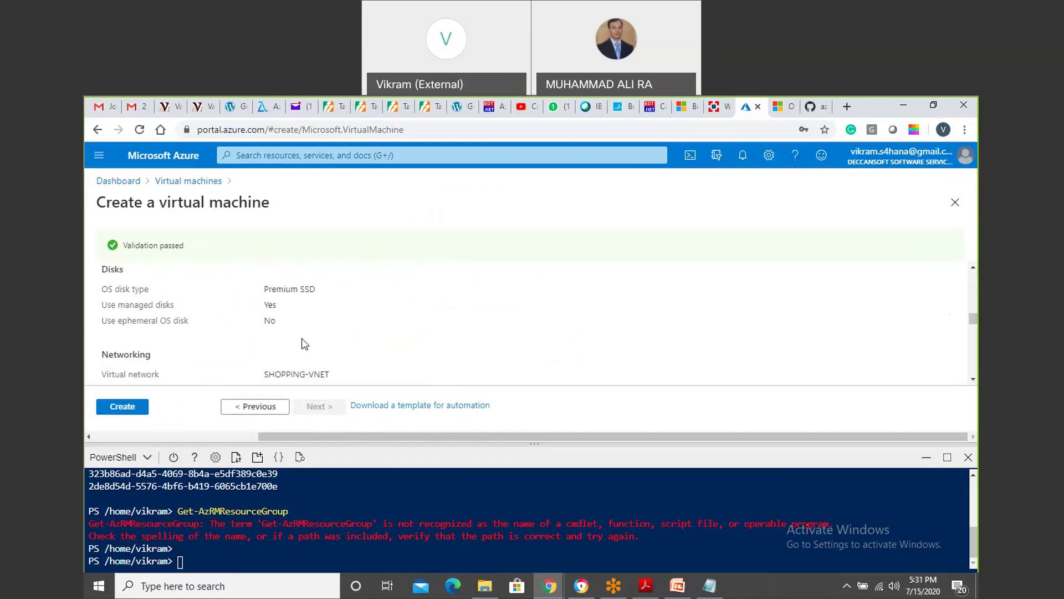
scroll(302, 341, down, 4)
scroll(302, 339, up, 2)
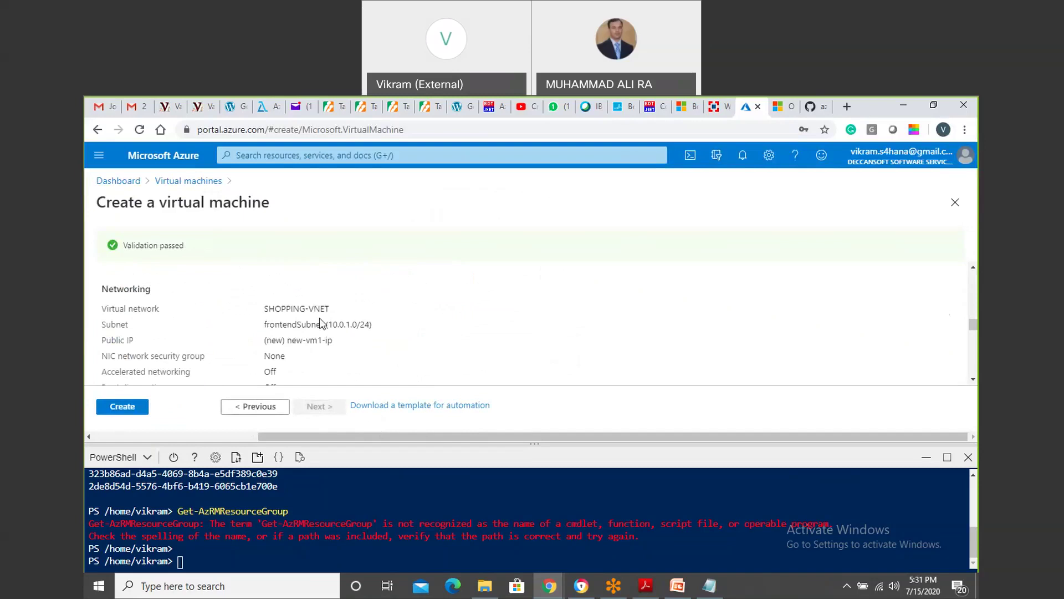
drag(103, 302, 318, 314)
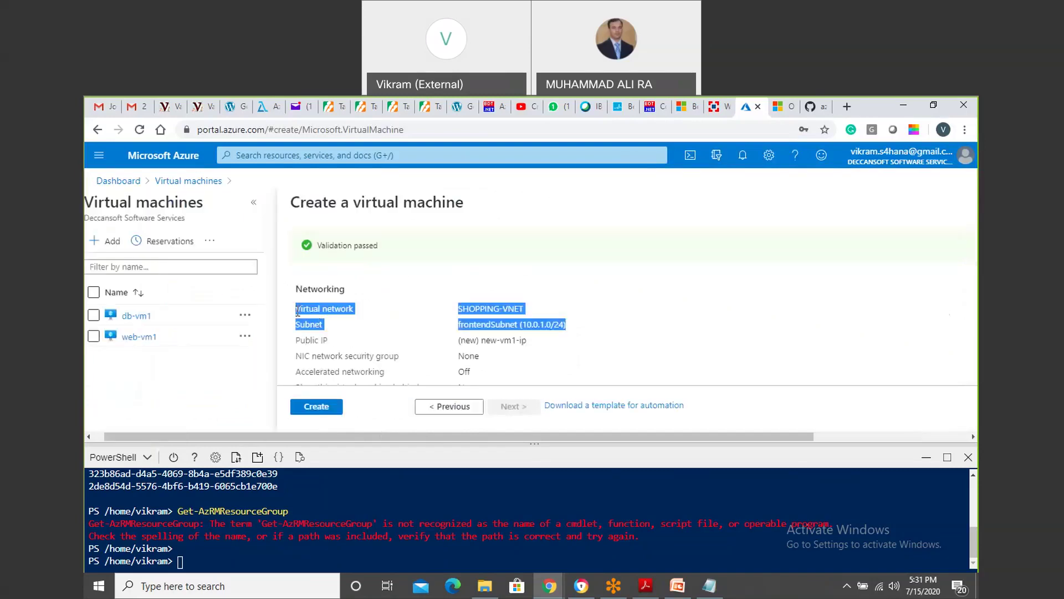
click(510, 321)
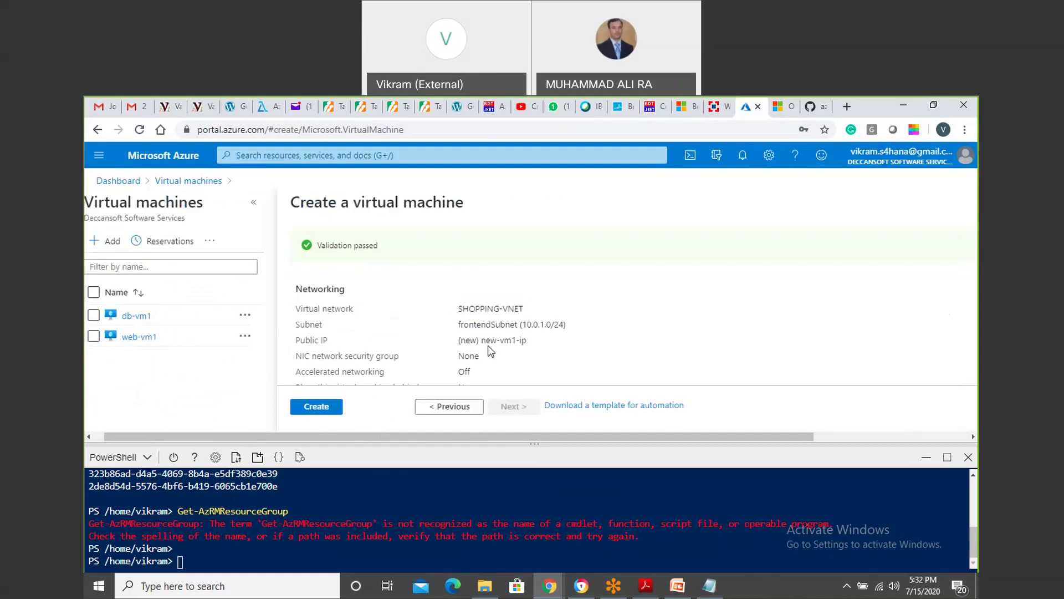
Check the advanced settings and shopping tags in the summary, and create new-vm1.
scroll(491, 351, down, 1)
scroll(490, 351, down, 8)
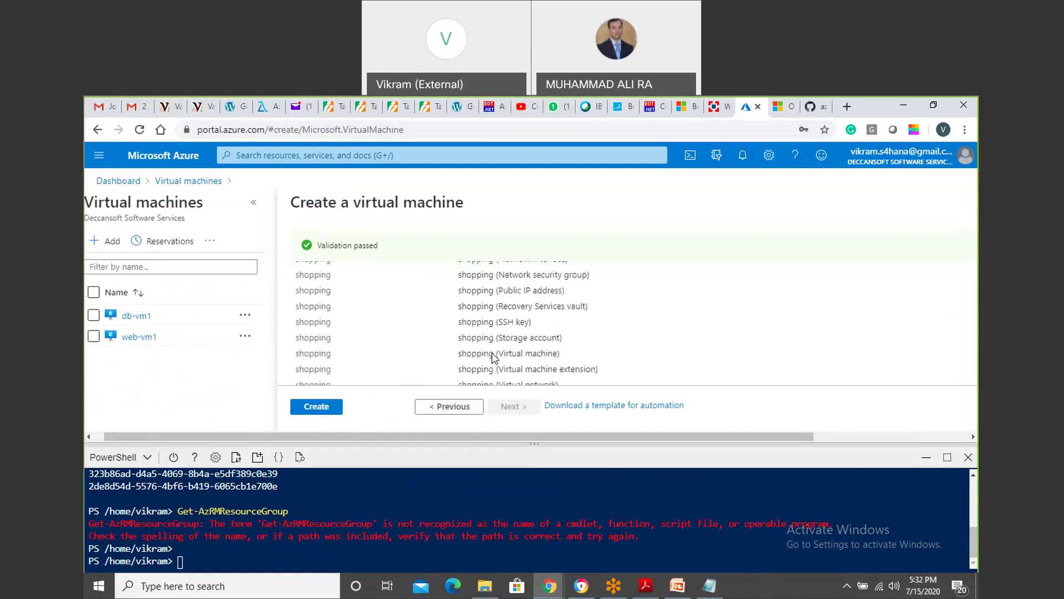
scroll(493, 355, up, 4)
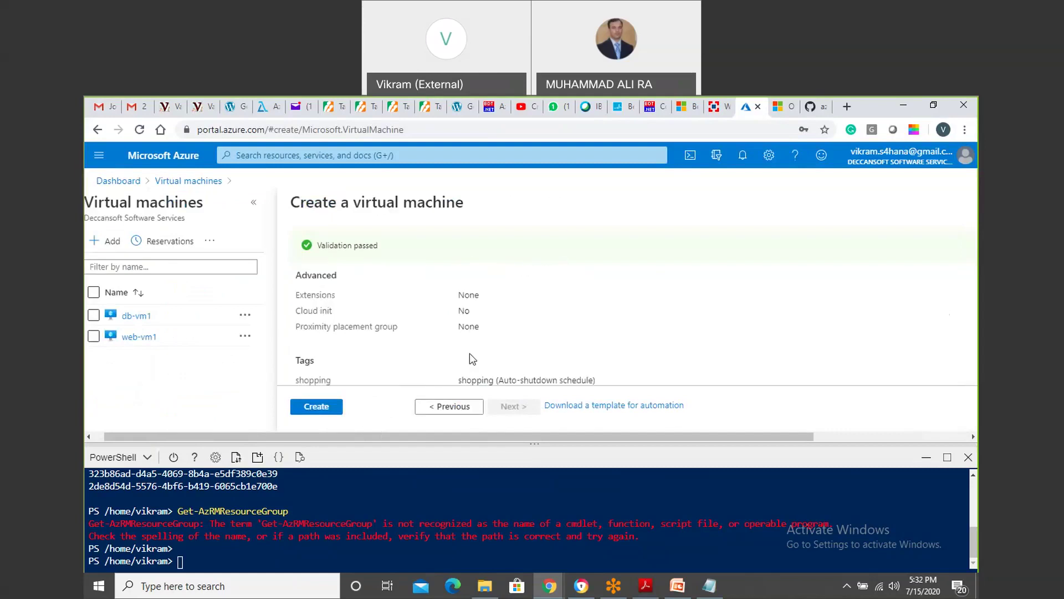
scroll(481, 346, down, 4)
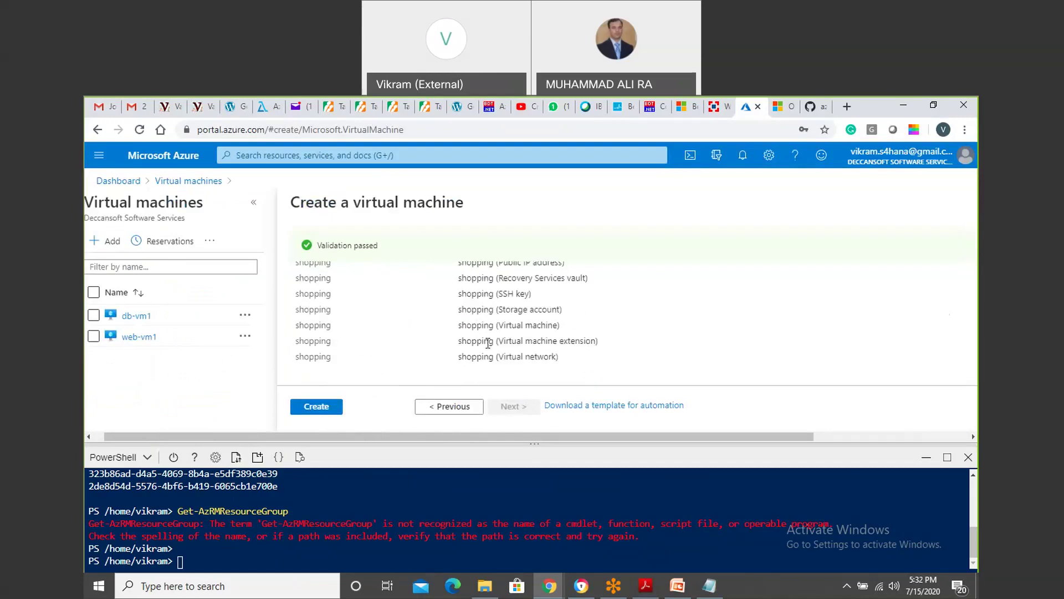
scroll(488, 342, up, 1)
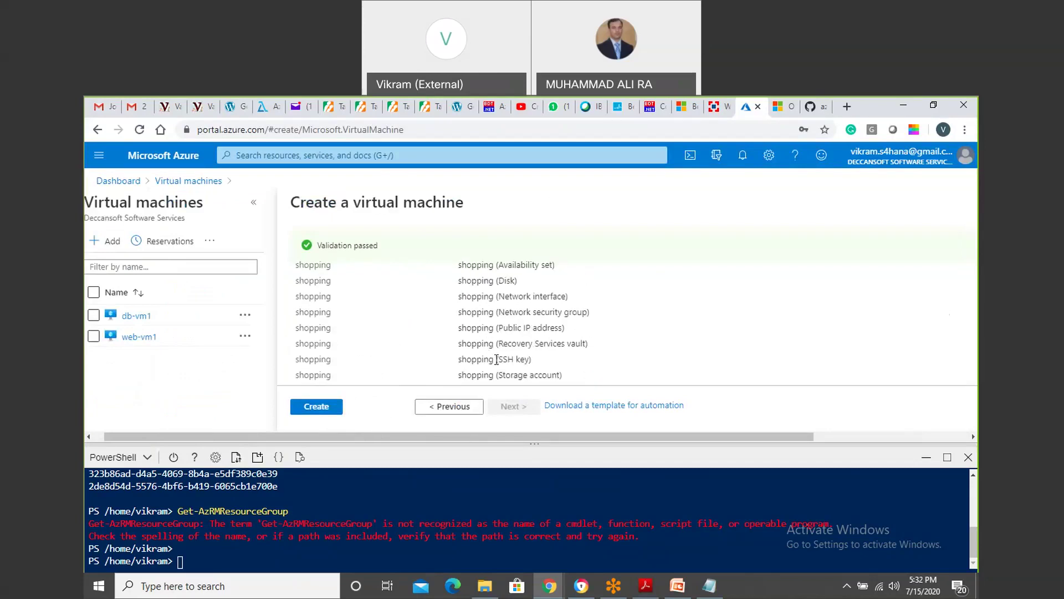
scroll(493, 357, up, 1)
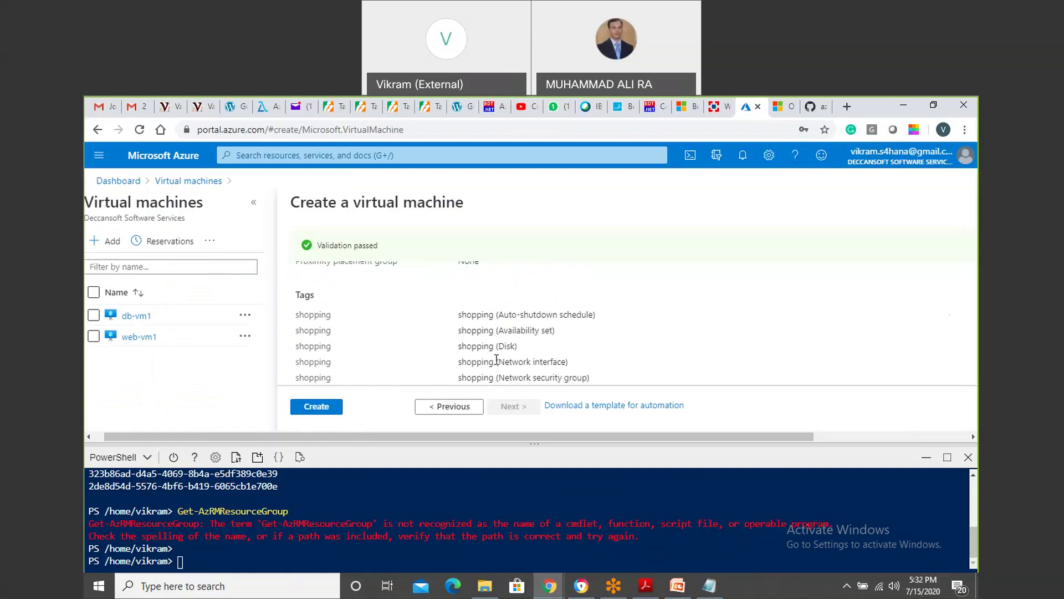
scroll(498, 361, up, 2)
scroll(497, 363, up, 5)
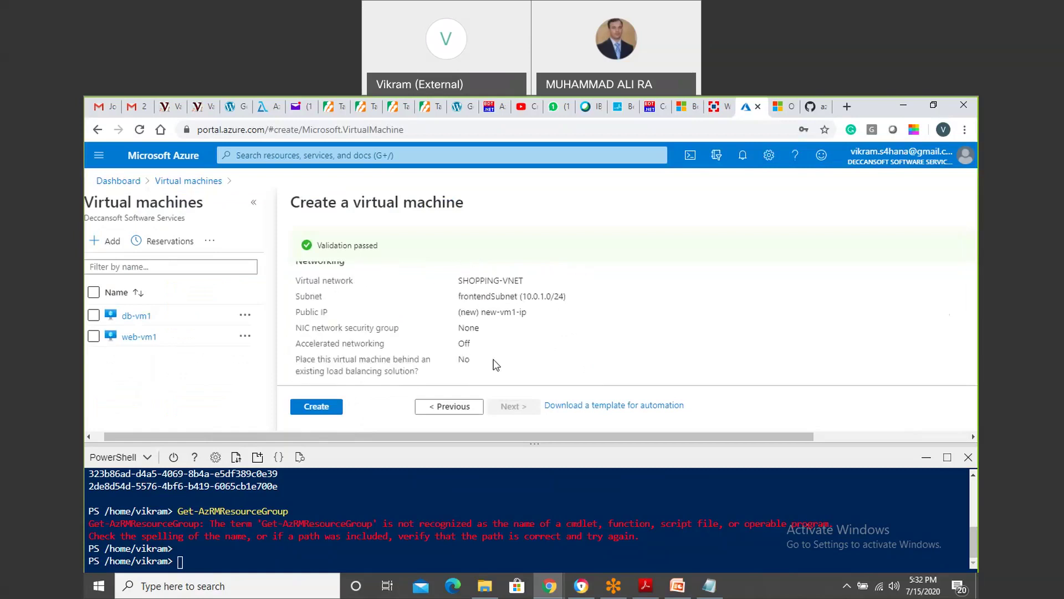
click(319, 407)
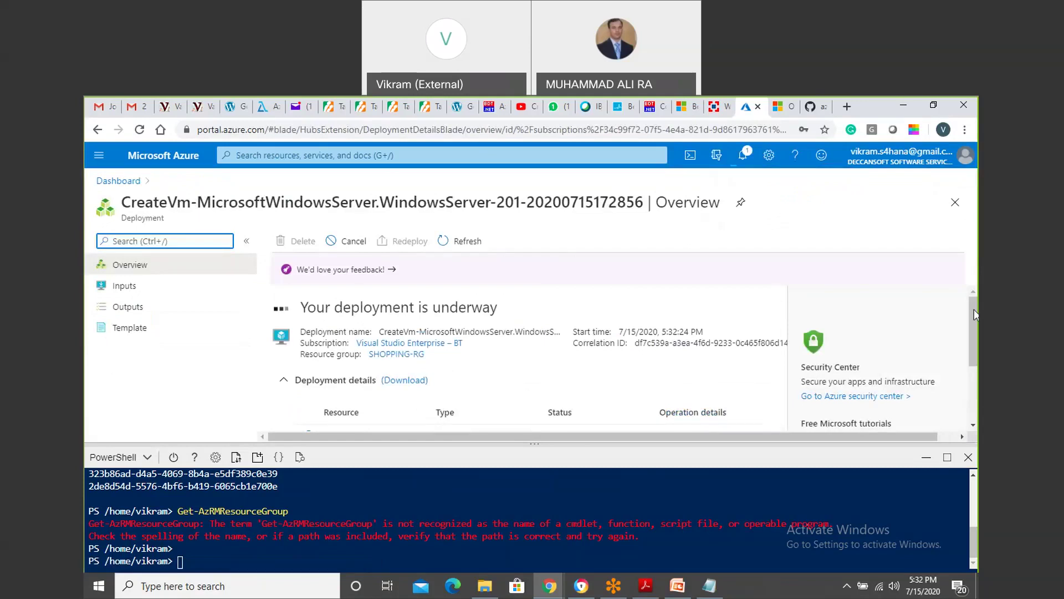
Check new-vm1's deployment resources and the portal notifications, and look through the signed-in account's additional options.
drag(973, 328, 977, 367)
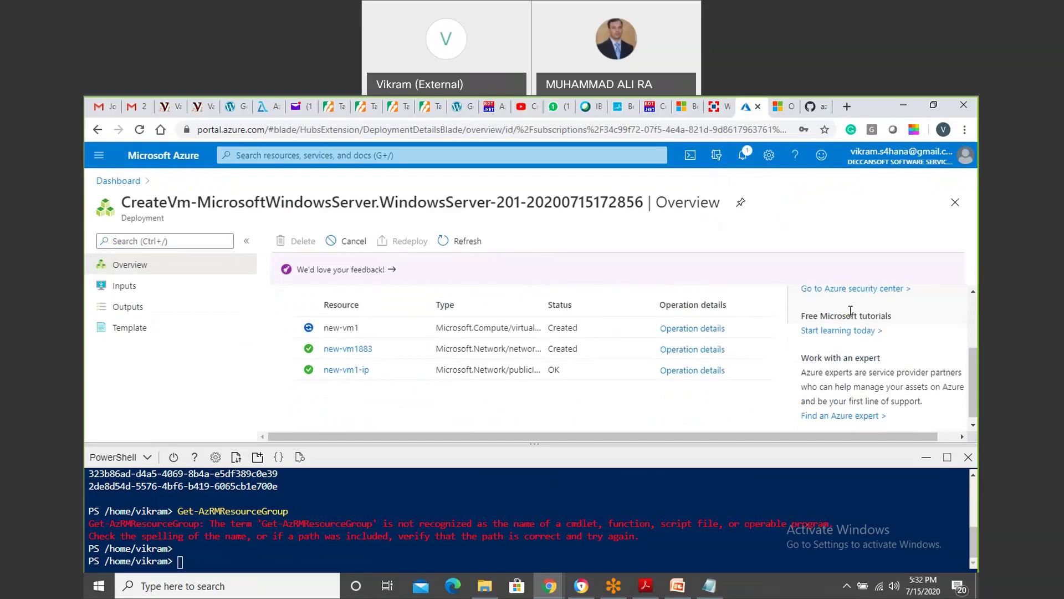
click(743, 161)
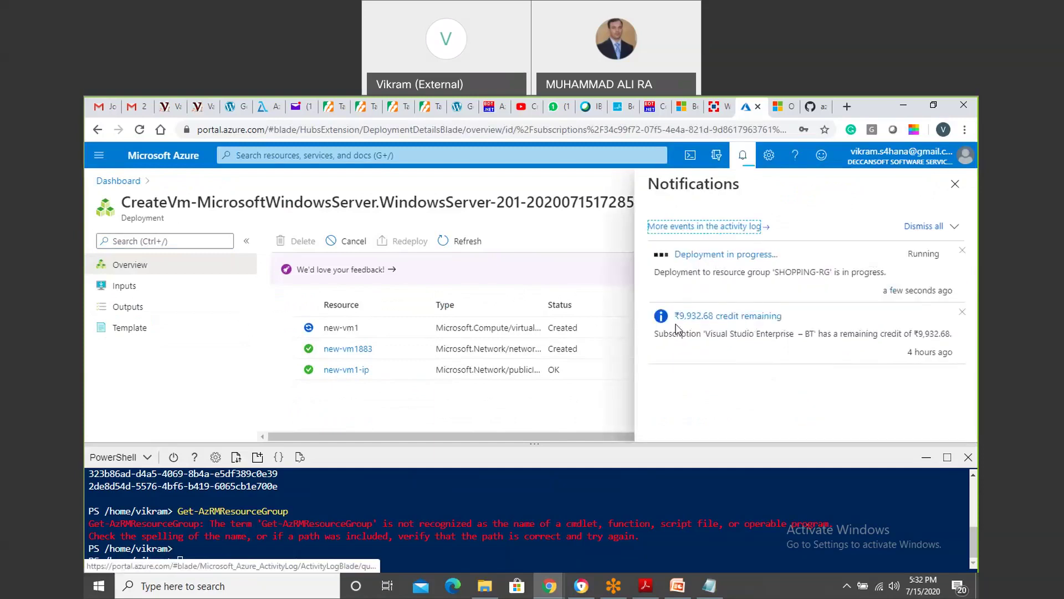
click(966, 159)
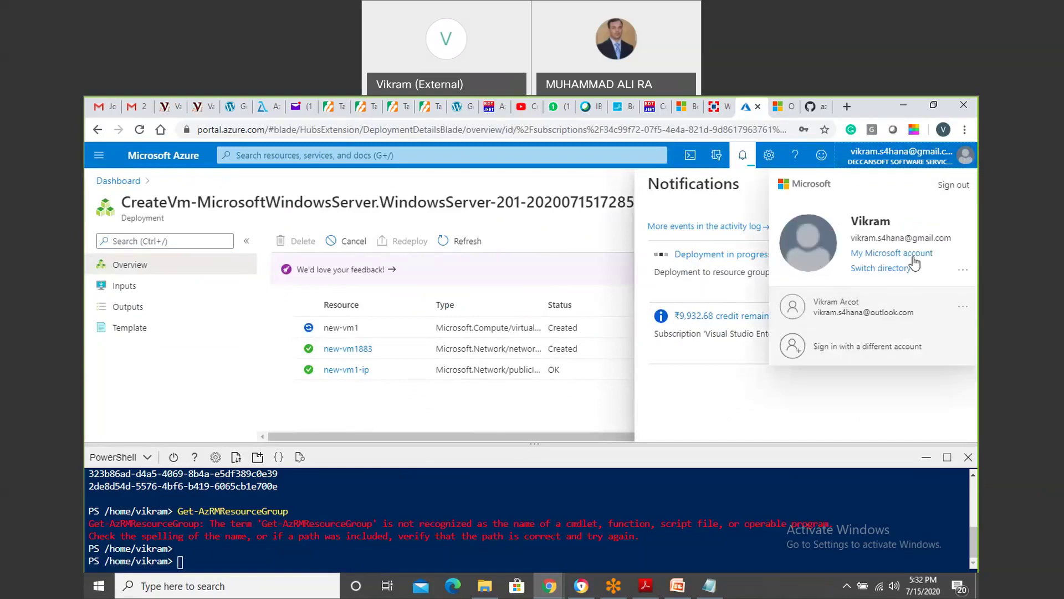
click(964, 272)
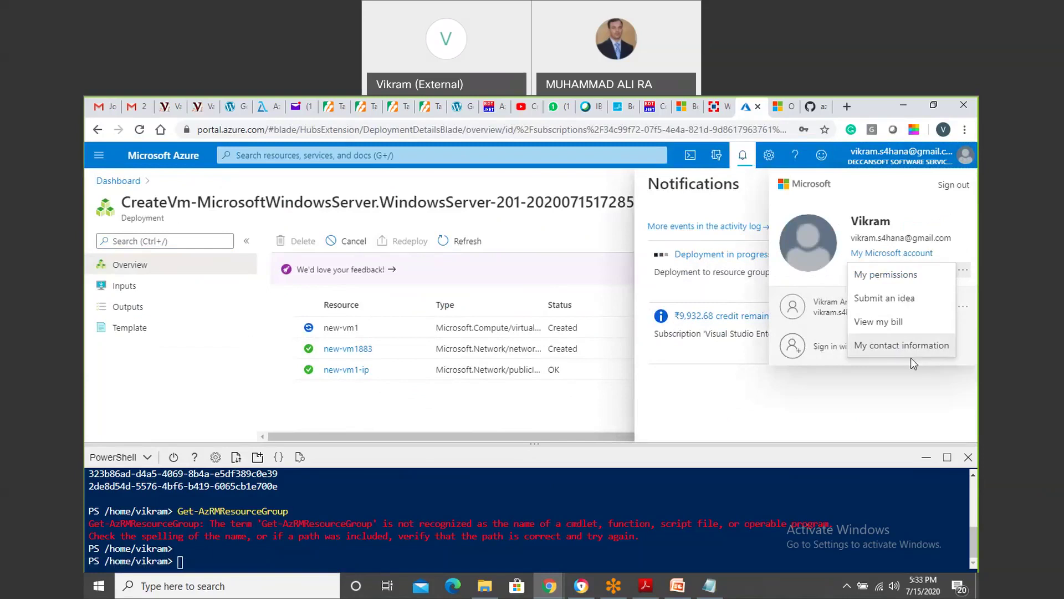
click(785, 284)
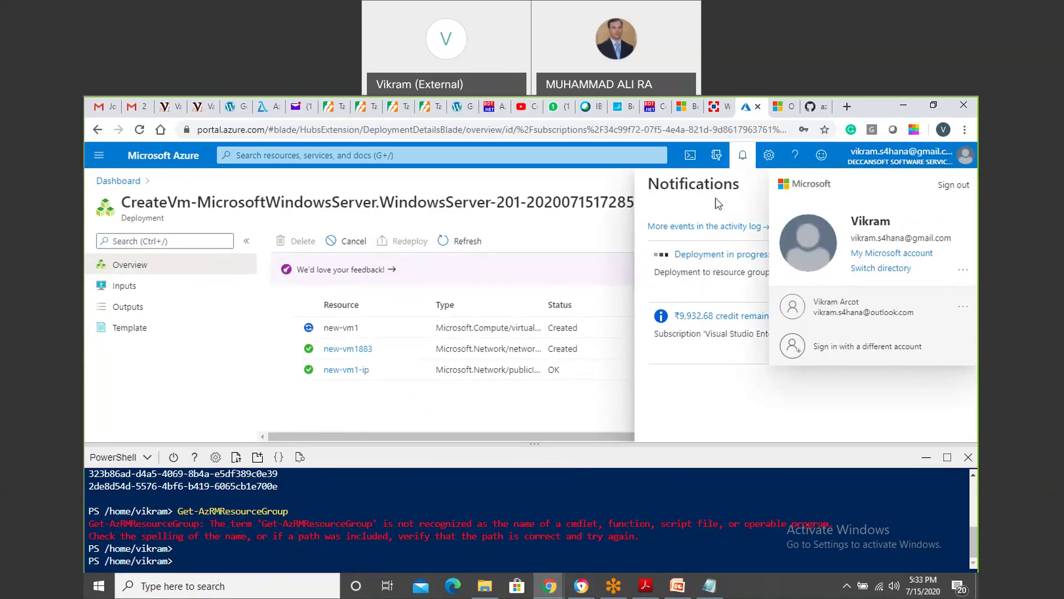
click(717, 156)
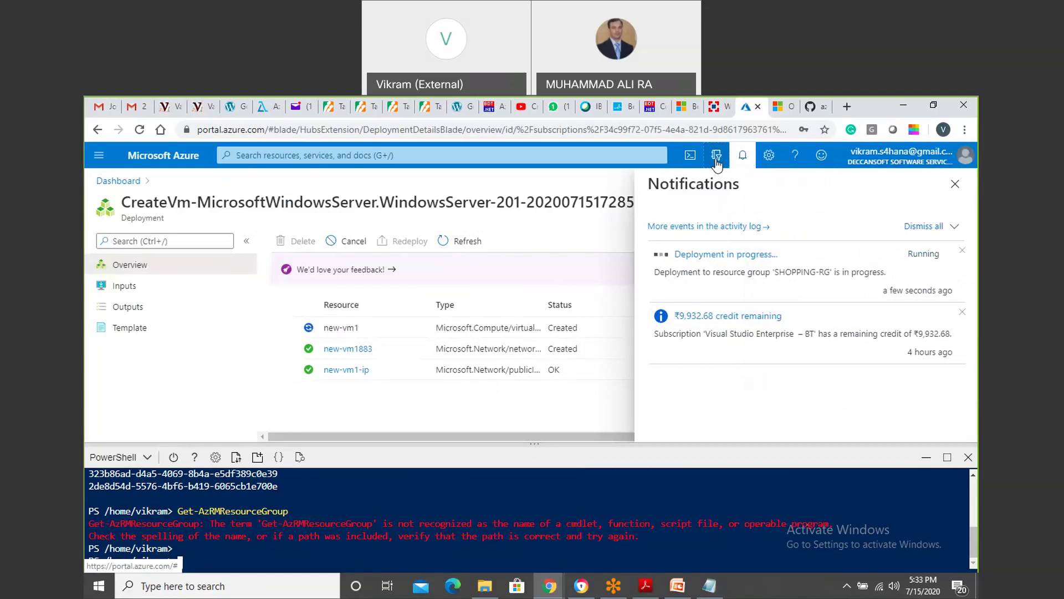
click(956, 185)
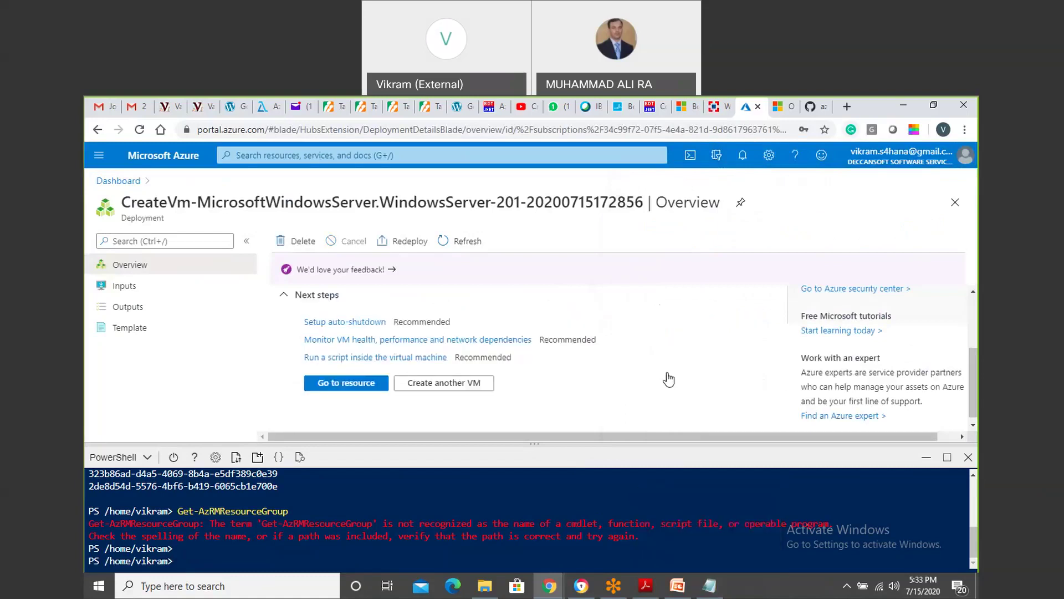
Enlarge the Cloud Shell pane and switch to File Explorer to look in DECCANSOFT's AZ-104 Administrator folder.
drag(535, 443, 534, 336)
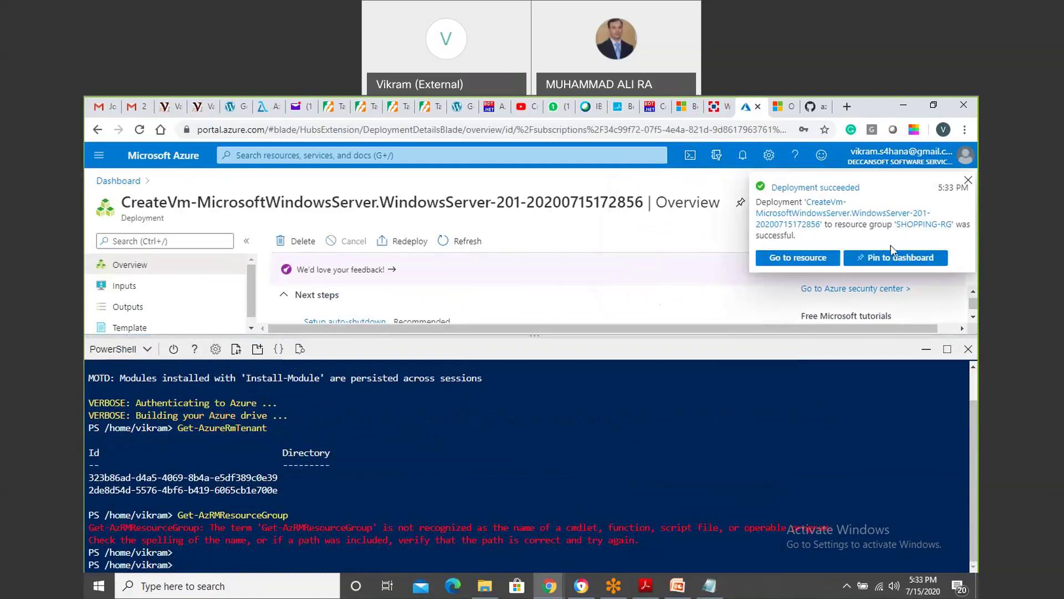
mouse_move(485, 586)
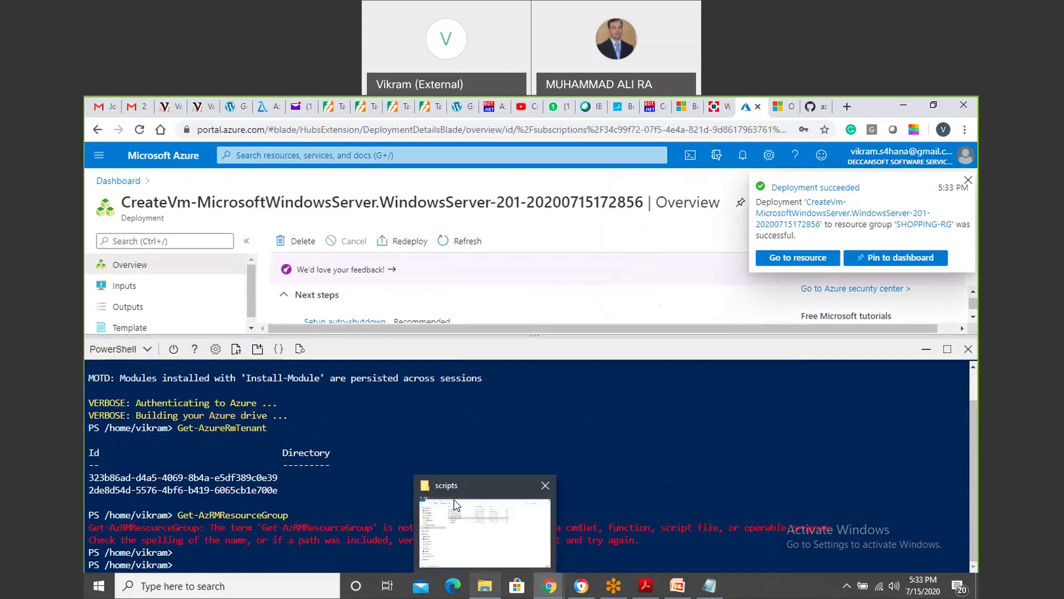
click(455, 505)
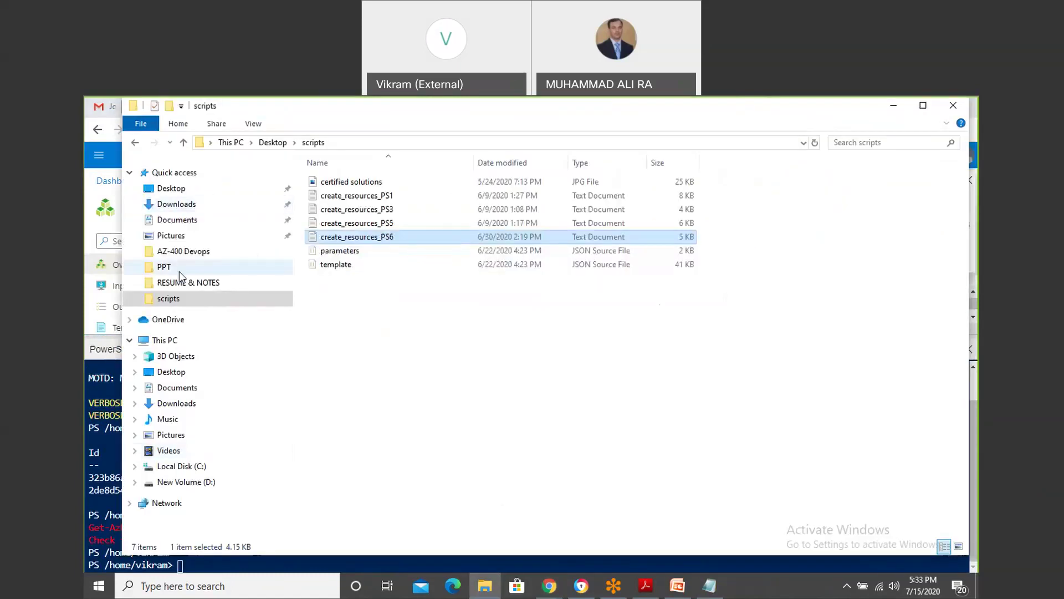
click(208, 254)
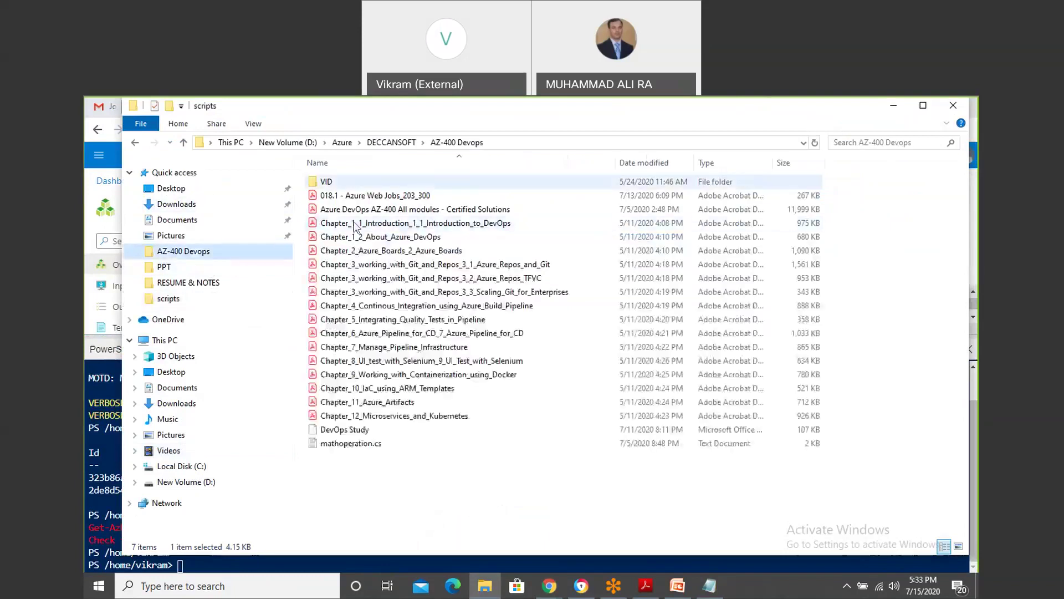
click(344, 144)
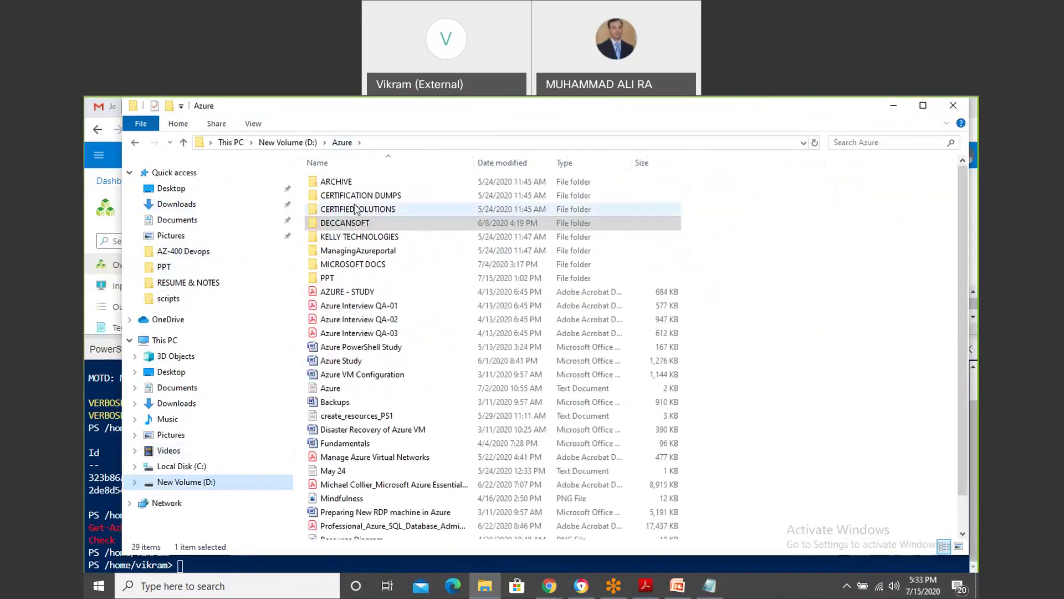
double_click(356, 223)
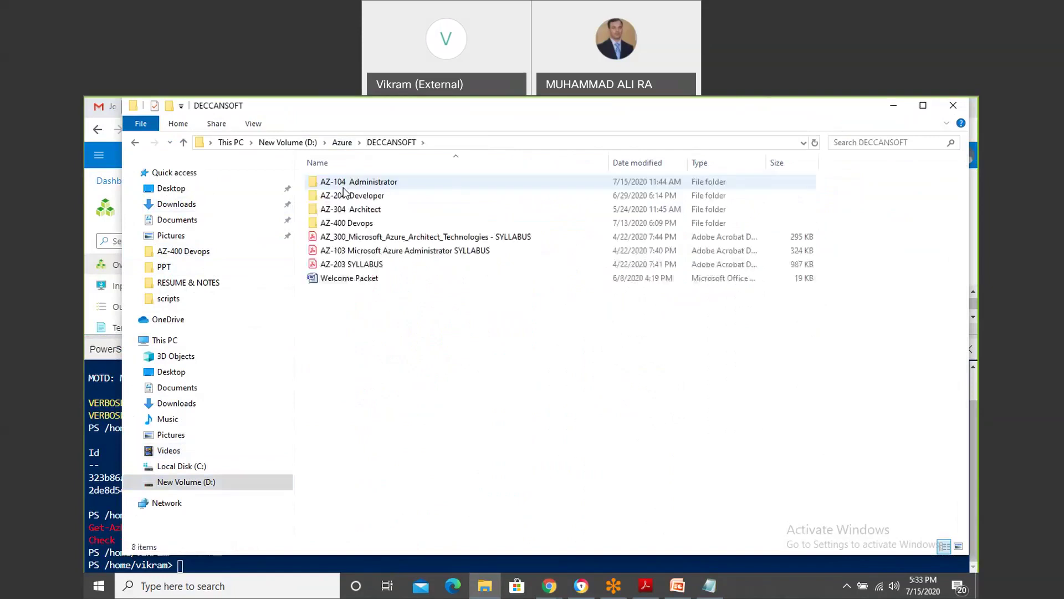
double_click(349, 190)
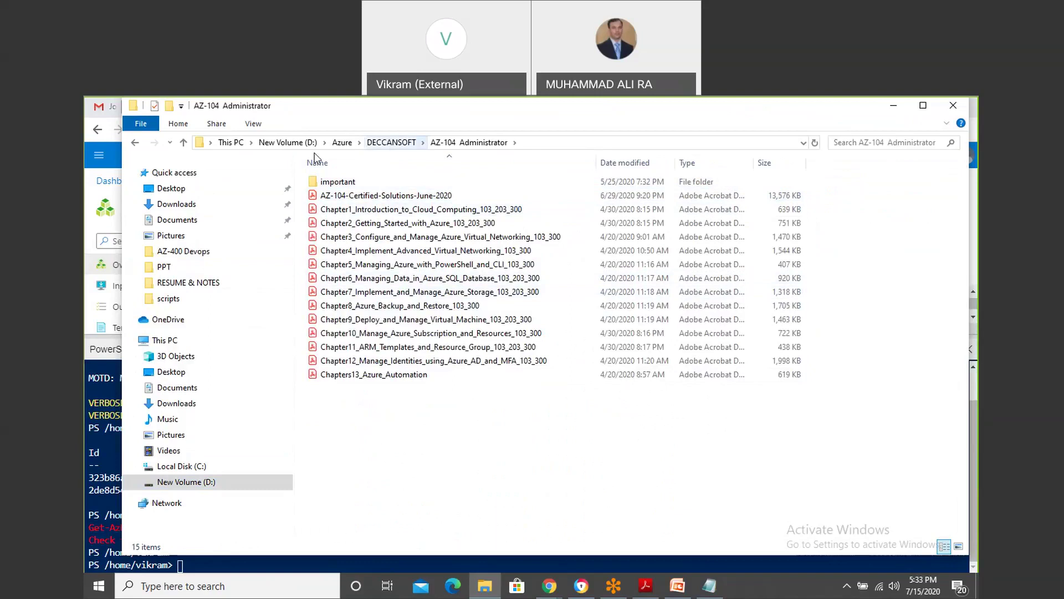
Look through the MICROSOFT DOCS folder and open the Azure Study document from the Azure folder in Word.
click(342, 143)
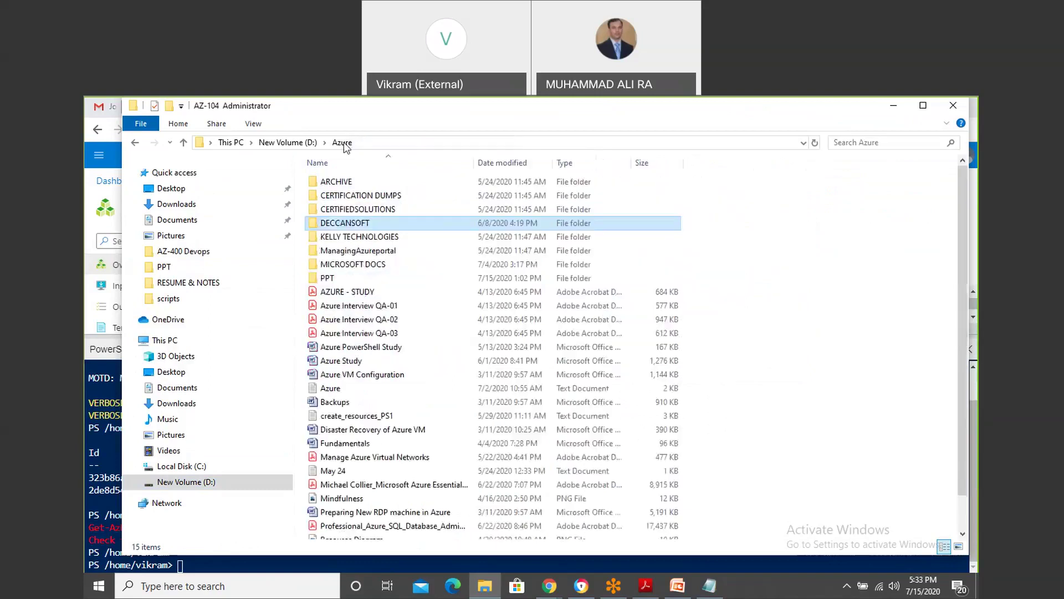
click(355, 265)
double_click(355, 265)
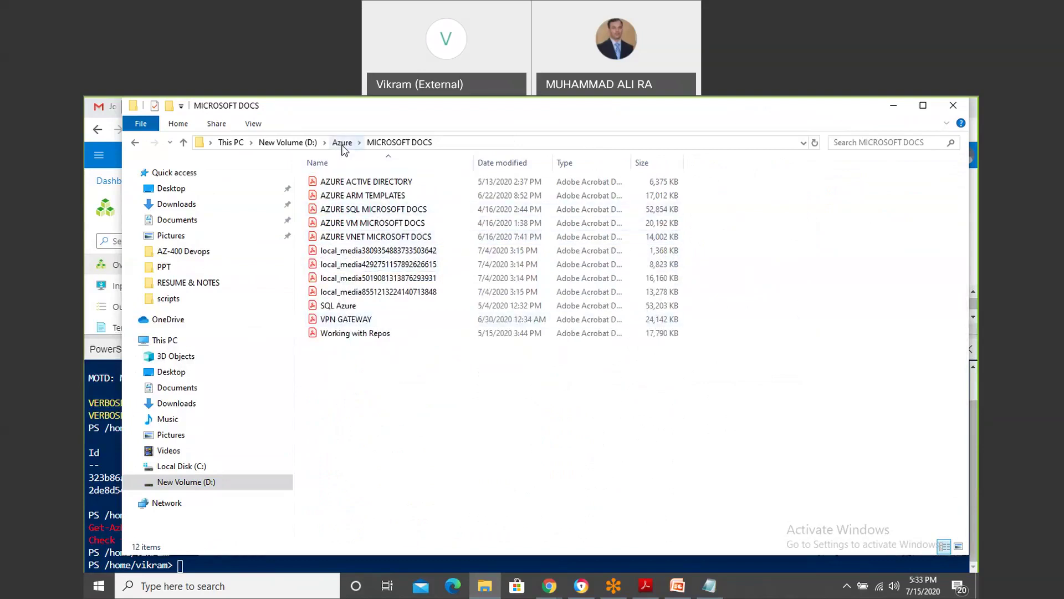
click(342, 144)
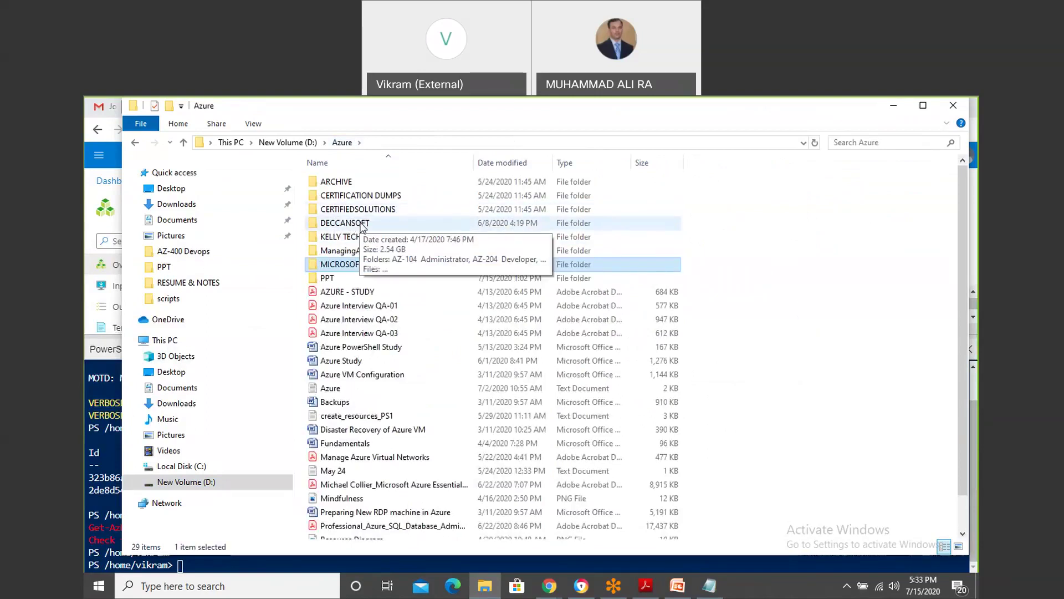
double_click(344, 361)
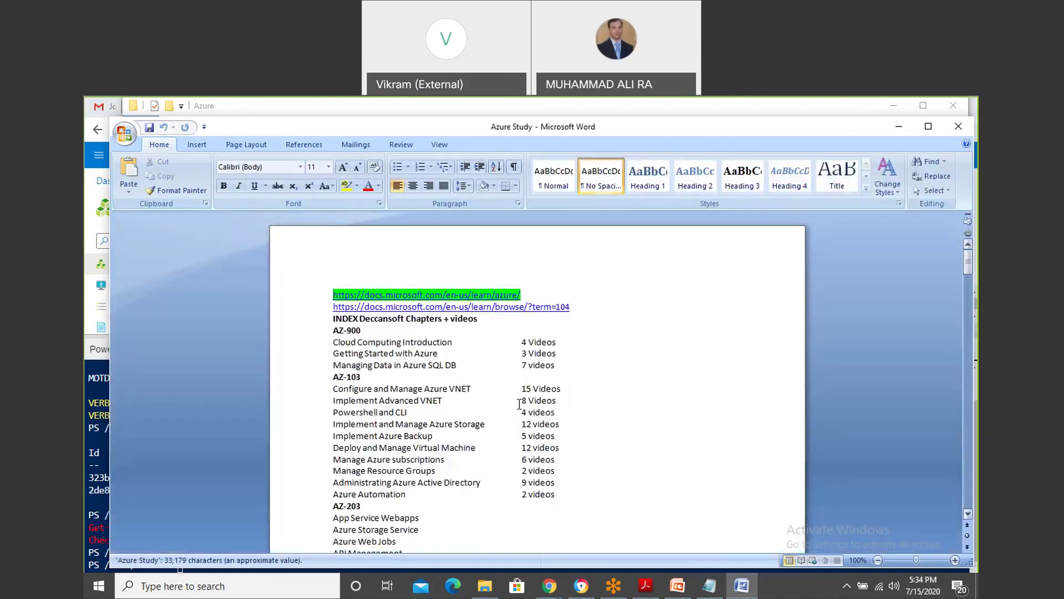
Copy the Get-AzResourceGroup command from the Azure Study document and paste it at the Cloud Shell PowerShell prompt in Chrome.
drag(316, 343, 317, 366)
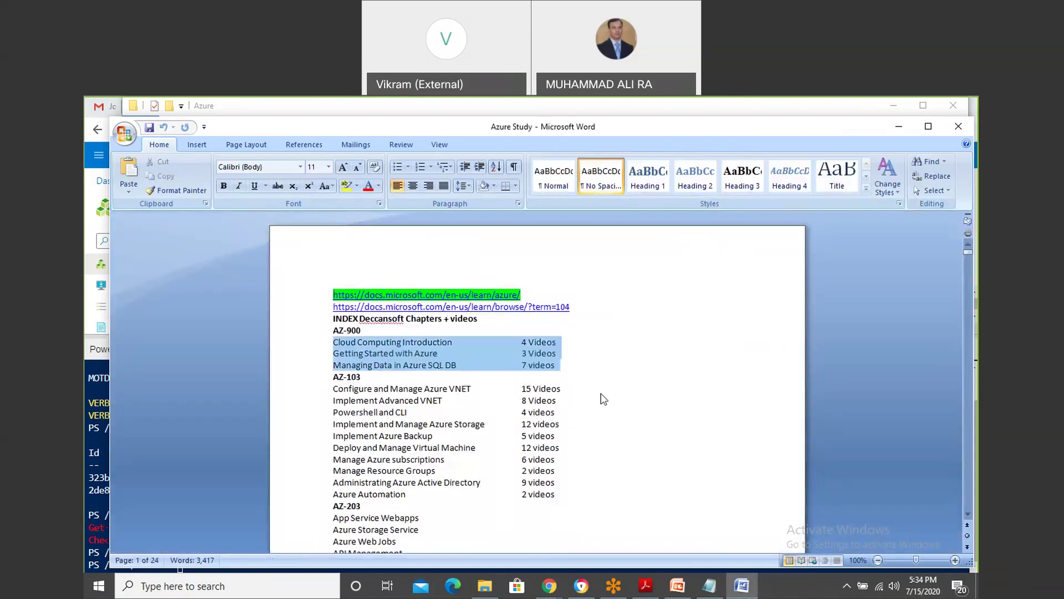
drag(968, 258, 970, 301)
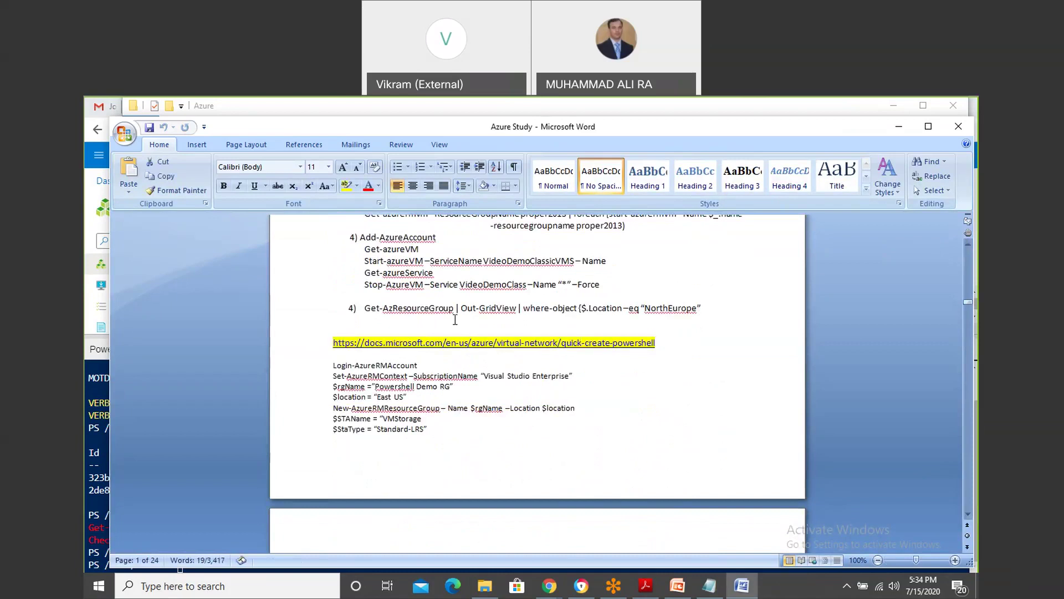
drag(455, 309, 370, 308)
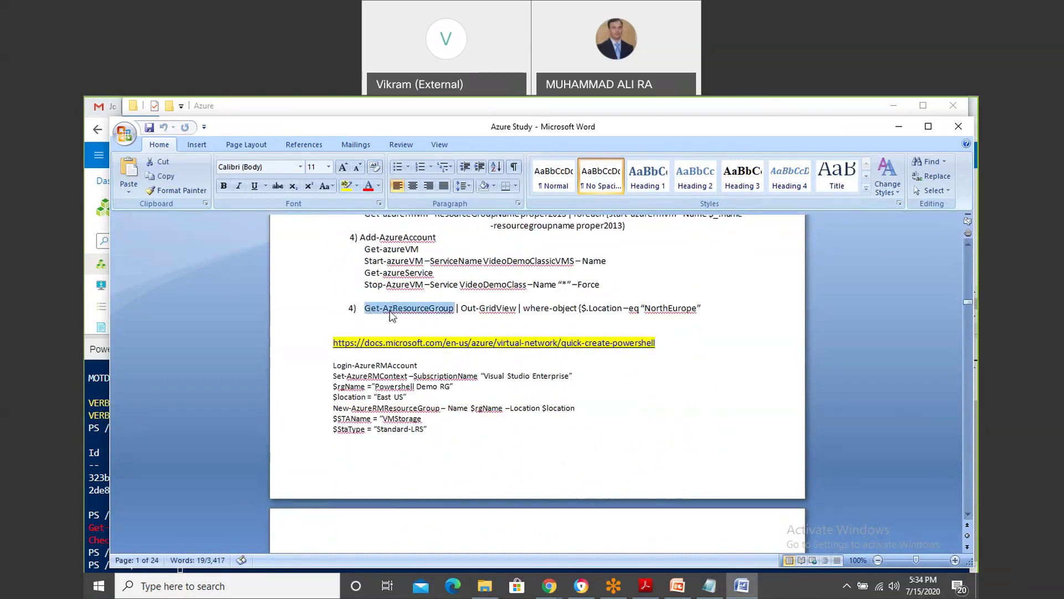
right_click(390, 311)
click(315, 325)
click(98, 474)
right_click(280, 551)
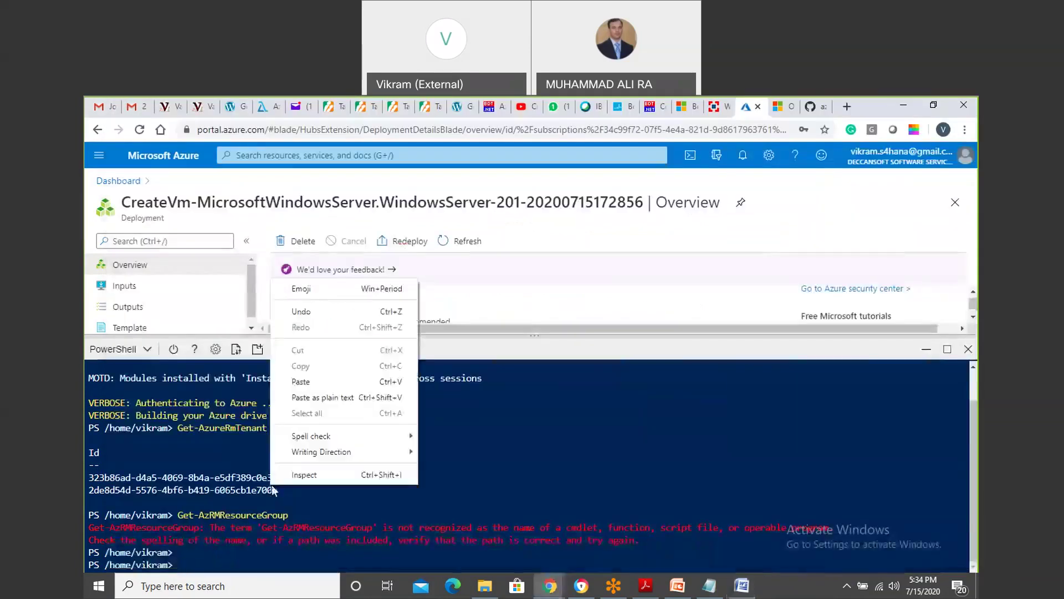
click(307, 379)
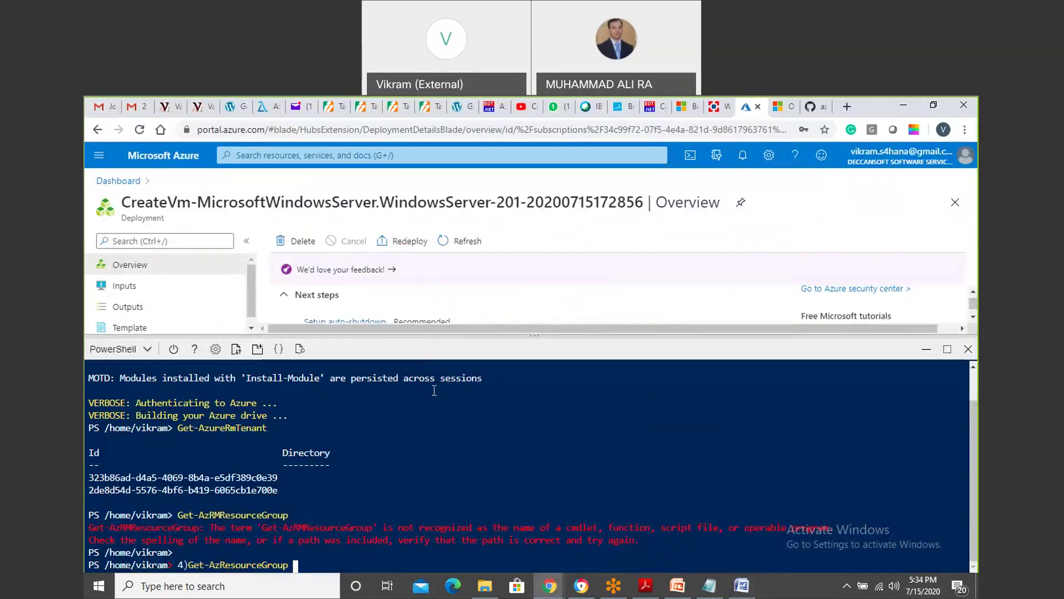
Remove the stray "4)" in front of the pasted command and run Get-AzResourceGroup.
key(Left)
key(Left)
key(Left)
key(Left)
key(Left)
key(Left)
key(Left)
key(Left)
key(Left)
key(Left)
key(Left)
key(Left)
key(Left)
key(Left)
key(Left)
key(Left)
key(Left)
key(Left)
key(Left)
key(Left)
key(Right)
key(Right)
key(BackSpace)
key(BackSpace)
key(Return)
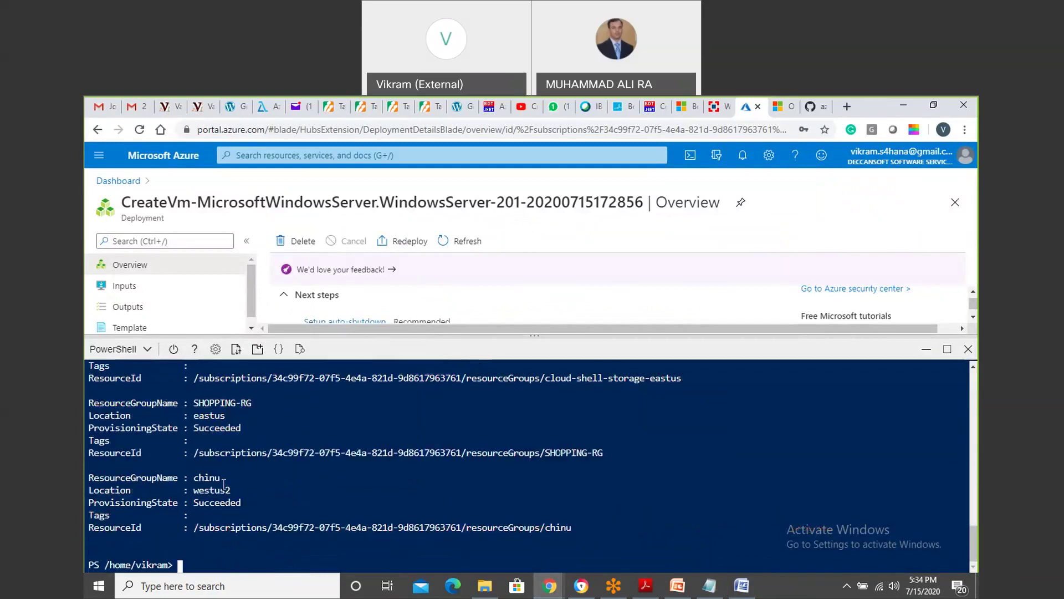
Look through the listed resource groups in the Cloud Shell output, from SHOPPING-RG back to the start of the list.
mouse_move(224, 482)
mouse_down()
mouse_move(192, 478)
mouse_move(216, 473)
mouse_up()
drag(607, 452, 88, 402)
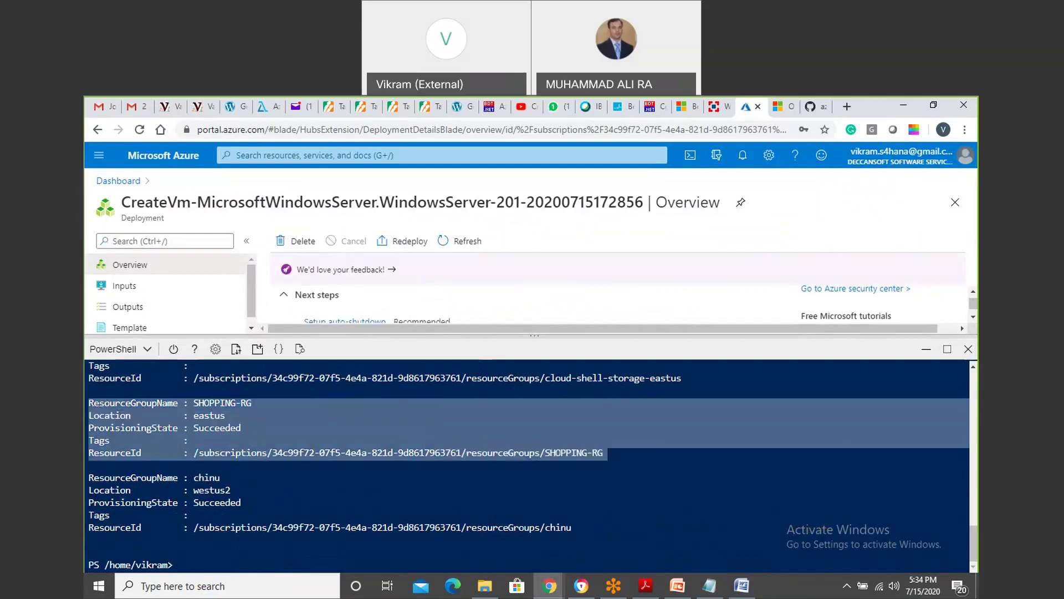
scroll(411, 489, up, 4)
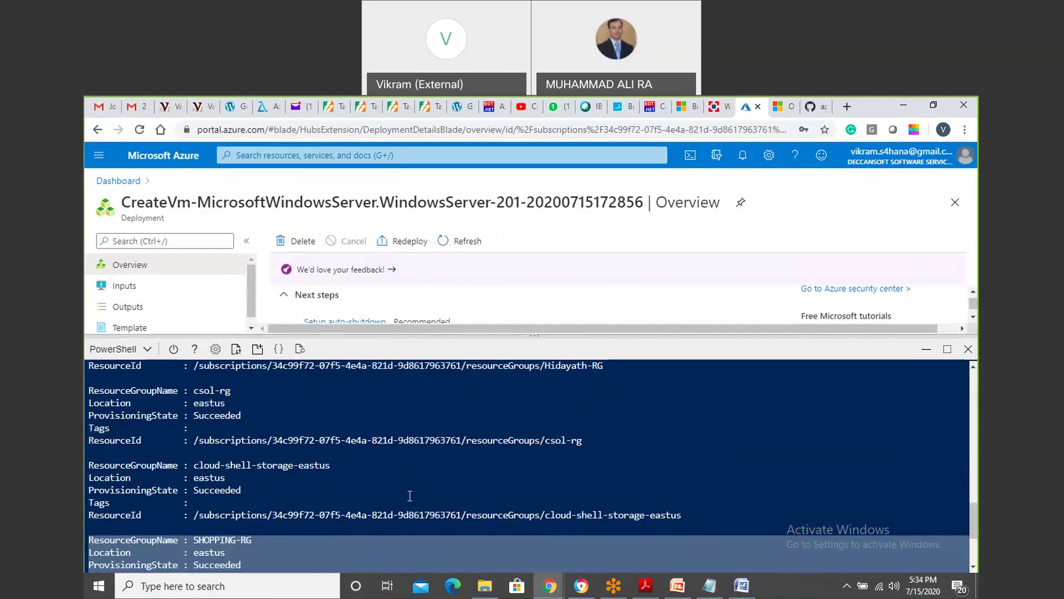
scroll(410, 496, up, 5)
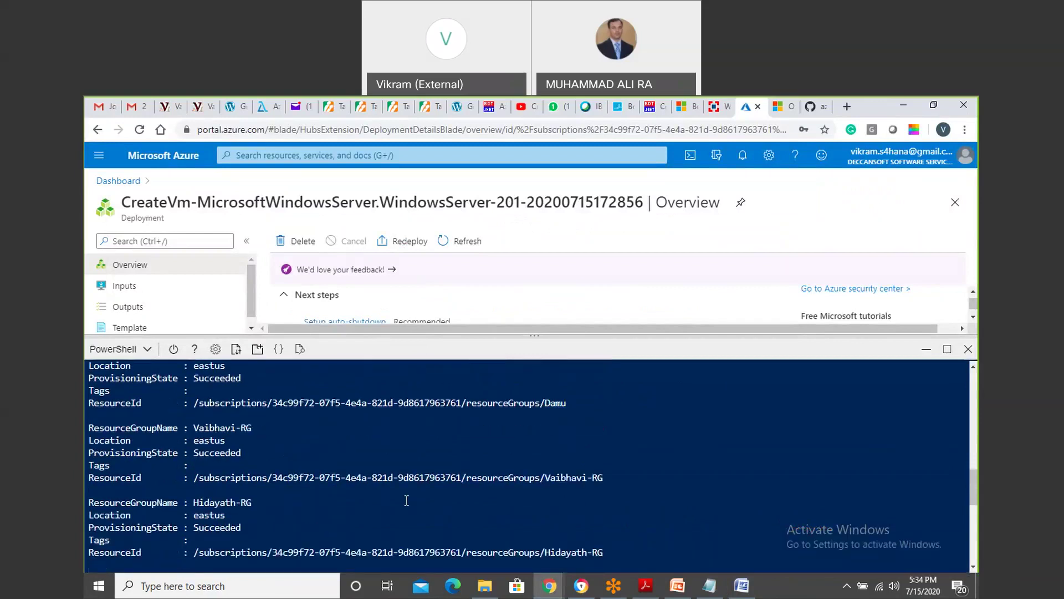
scroll(406, 501, up, 7)
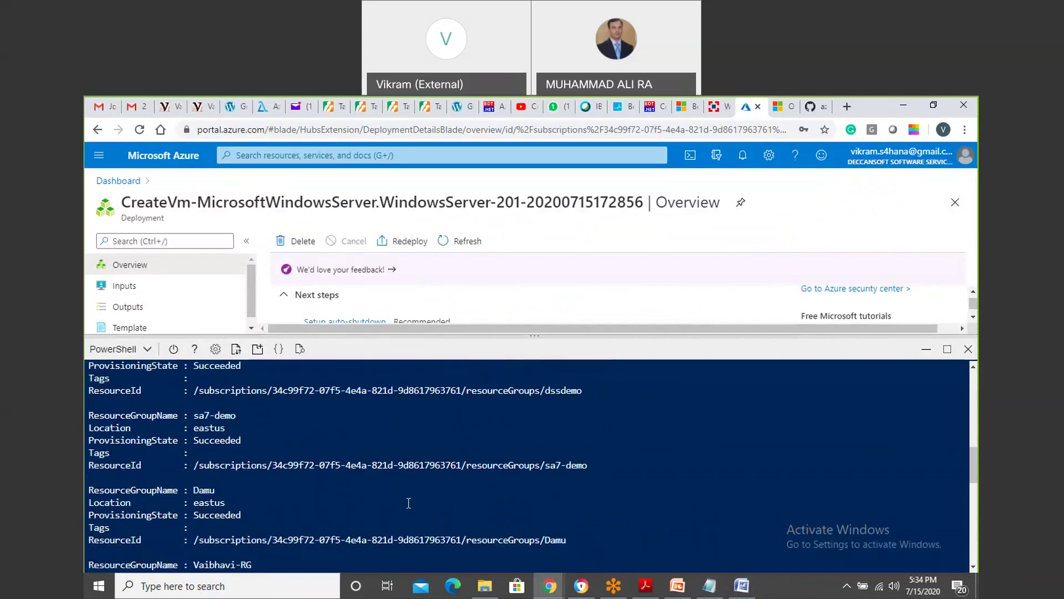
scroll(406, 502, up, 2)
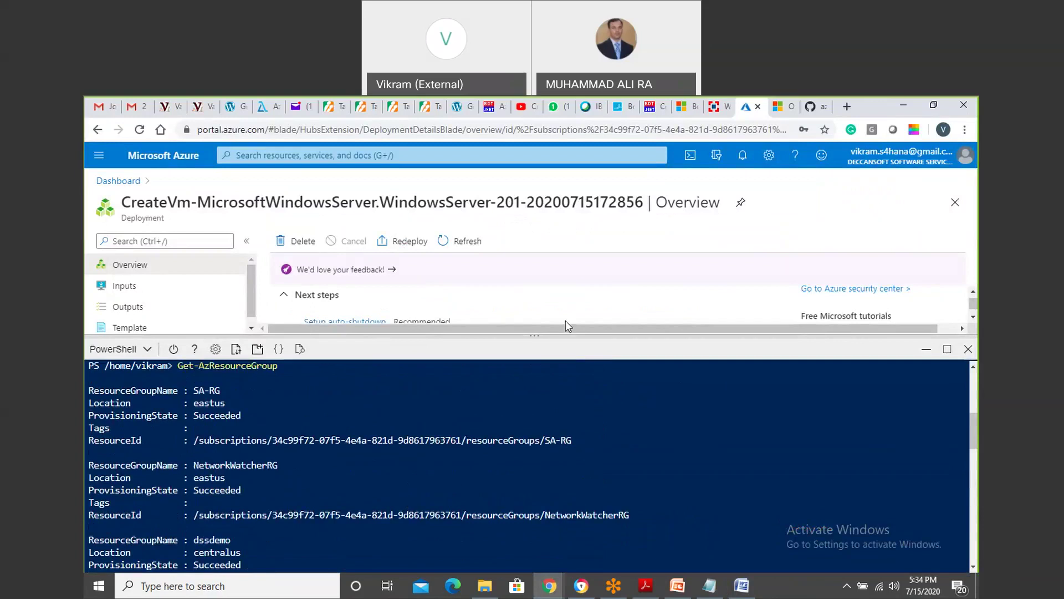
Shrink the Cloud Shell pane, then open new-vm1 and download its RDP file for the public IP address on port 3389.
drag(534, 335, 571, 530)
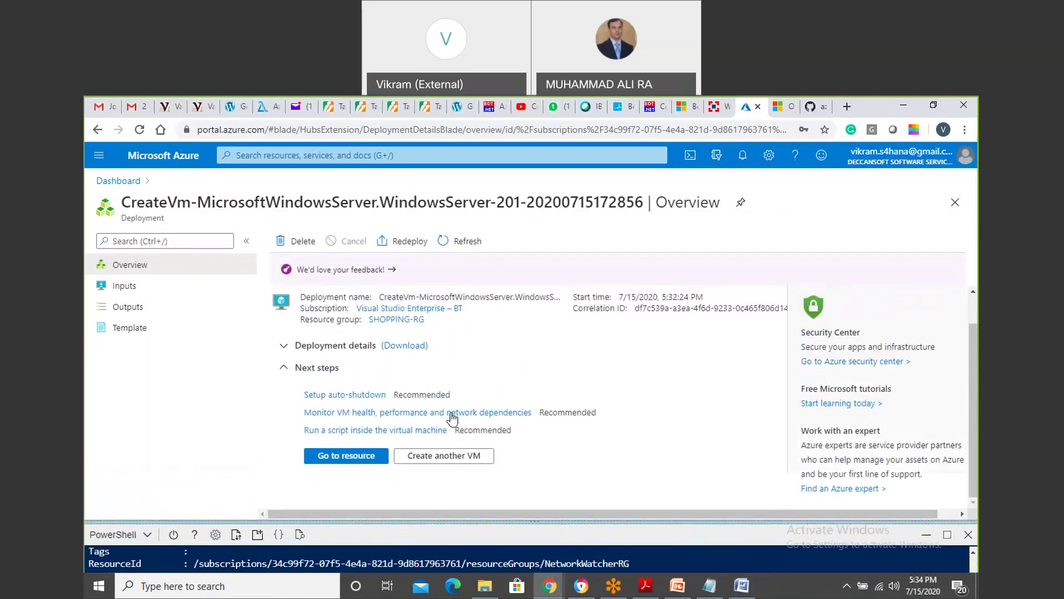
click(345, 456)
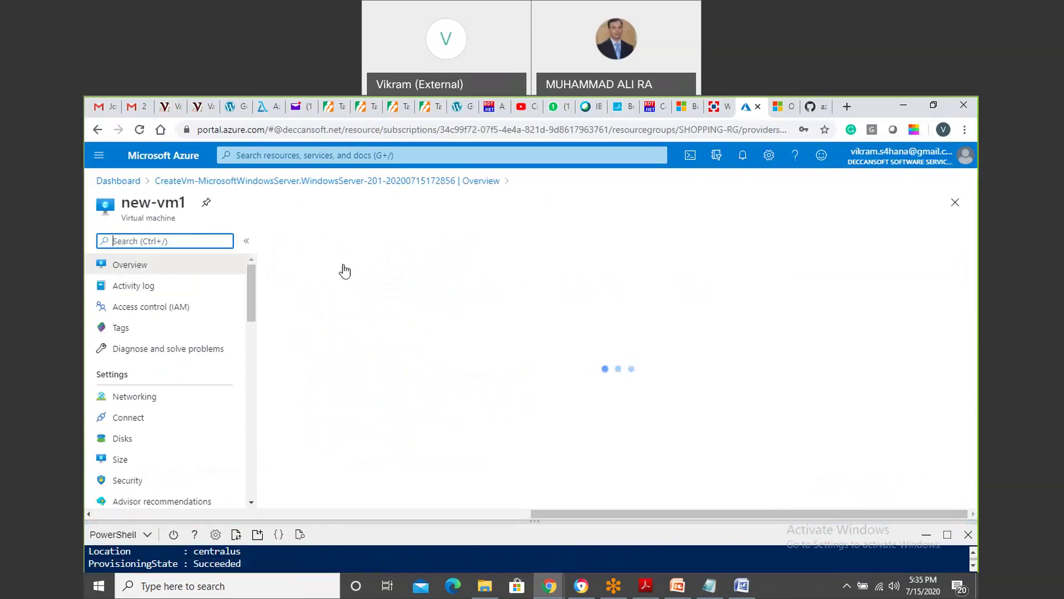
click(318, 245)
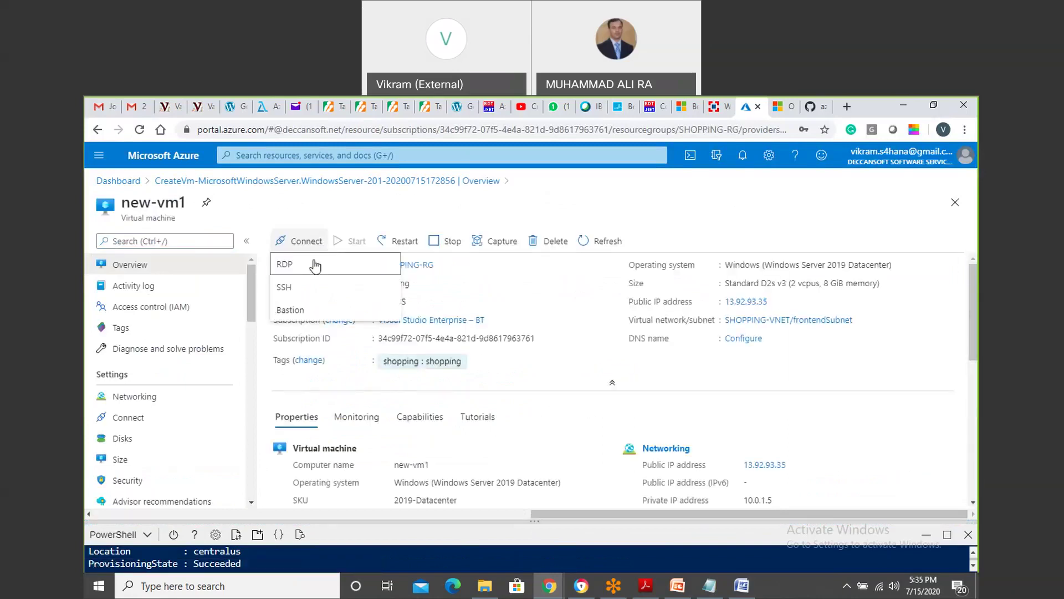
click(297, 266)
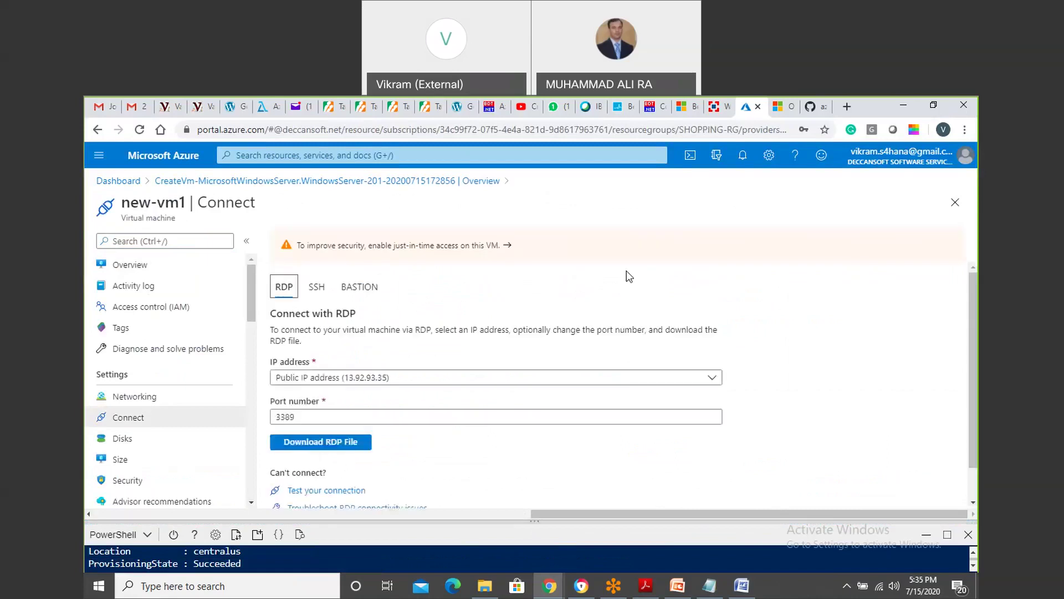
click(359, 448)
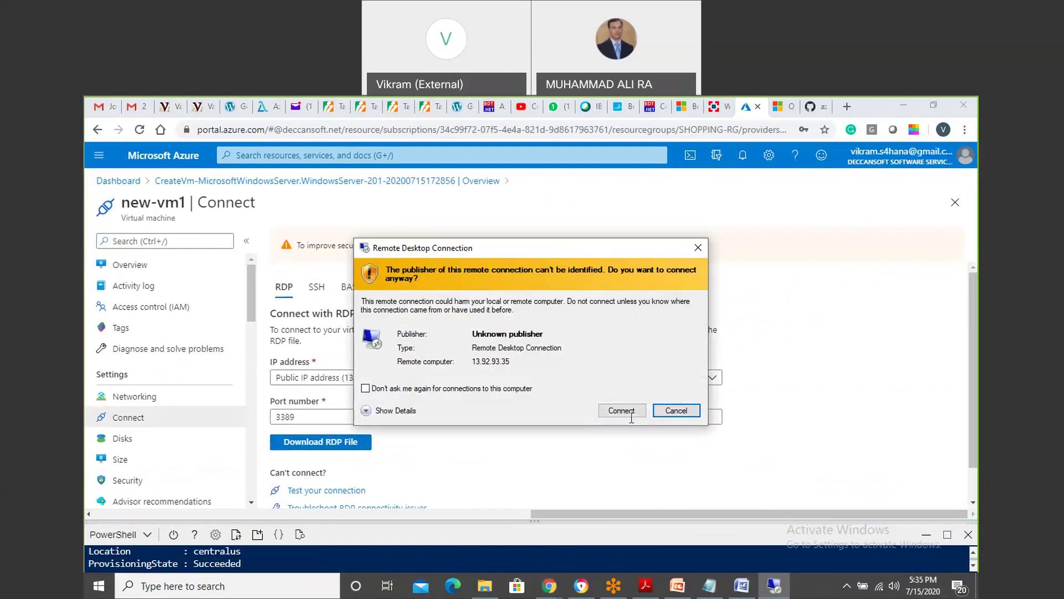
Connect to new-vm1 over Remote Desktop as AzureUser with the account password, accepting the publisher and certificate warnings.
click(630, 412)
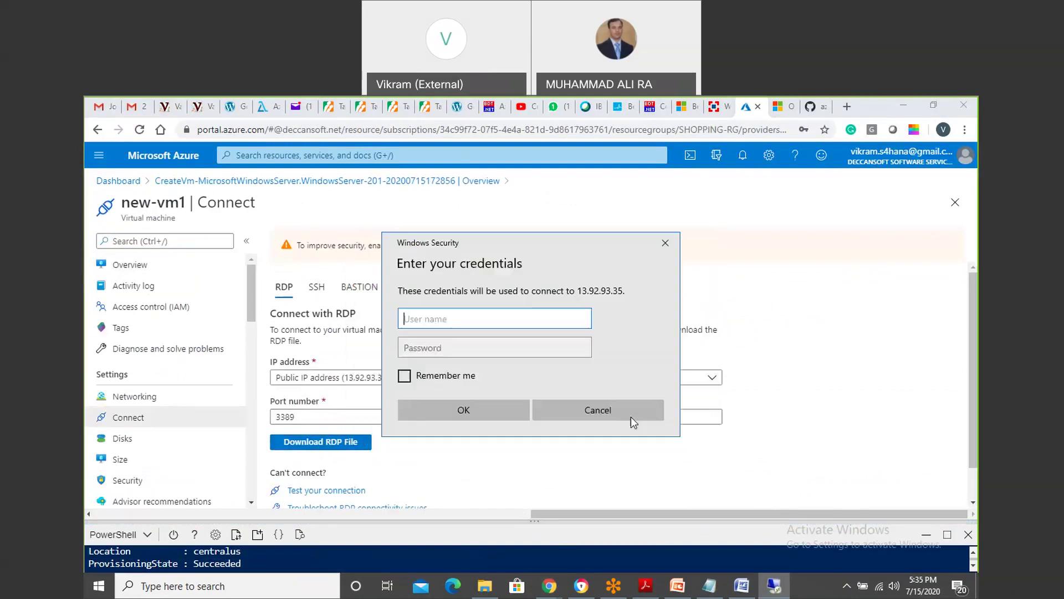
text(AzureUsr)
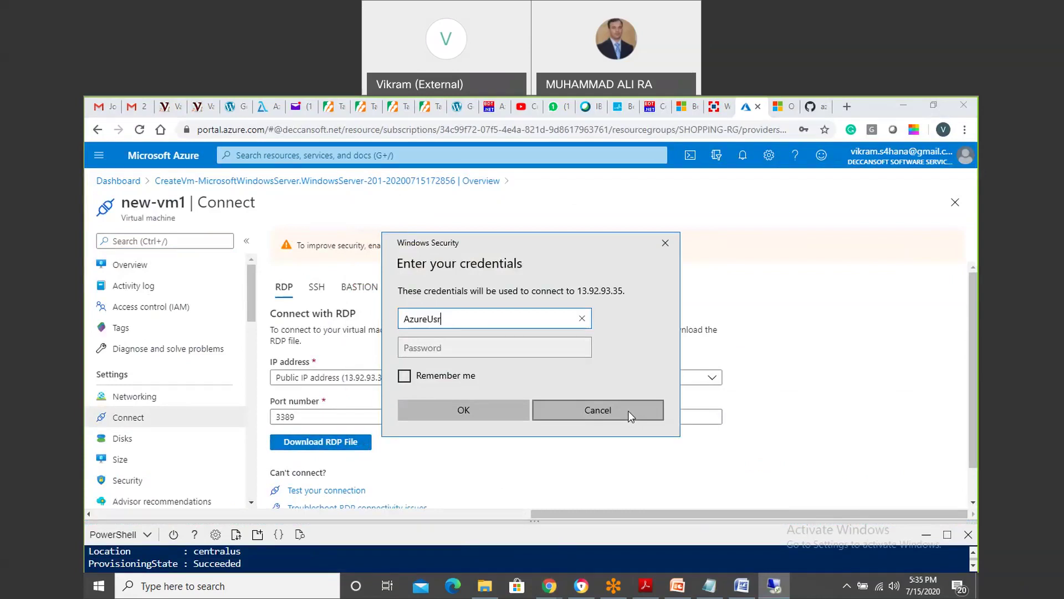
key(BackSpace)
text(er)
key(Tab)
text(•••••••••)
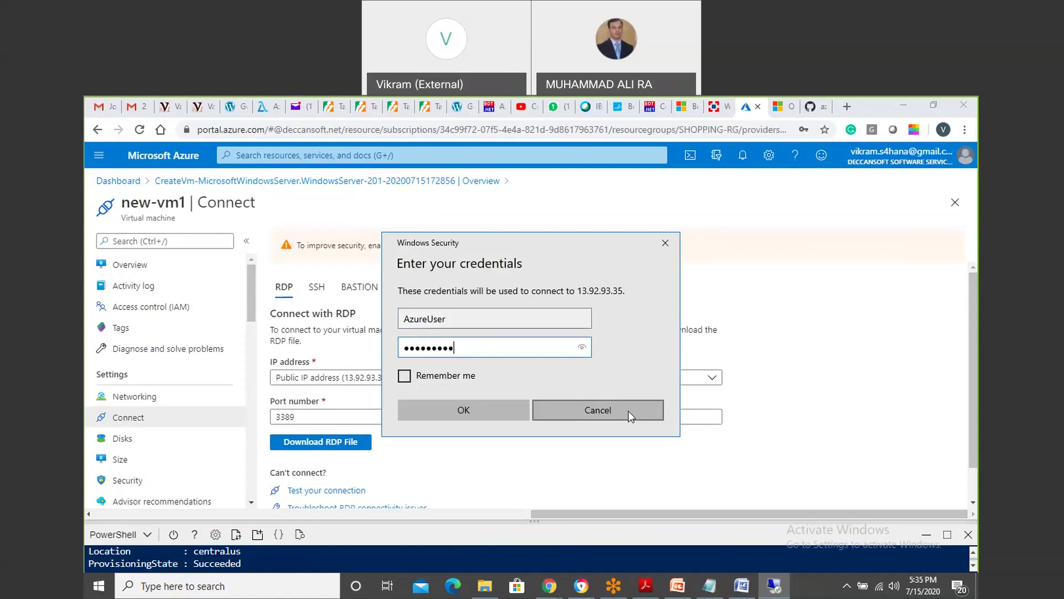
text(•••)
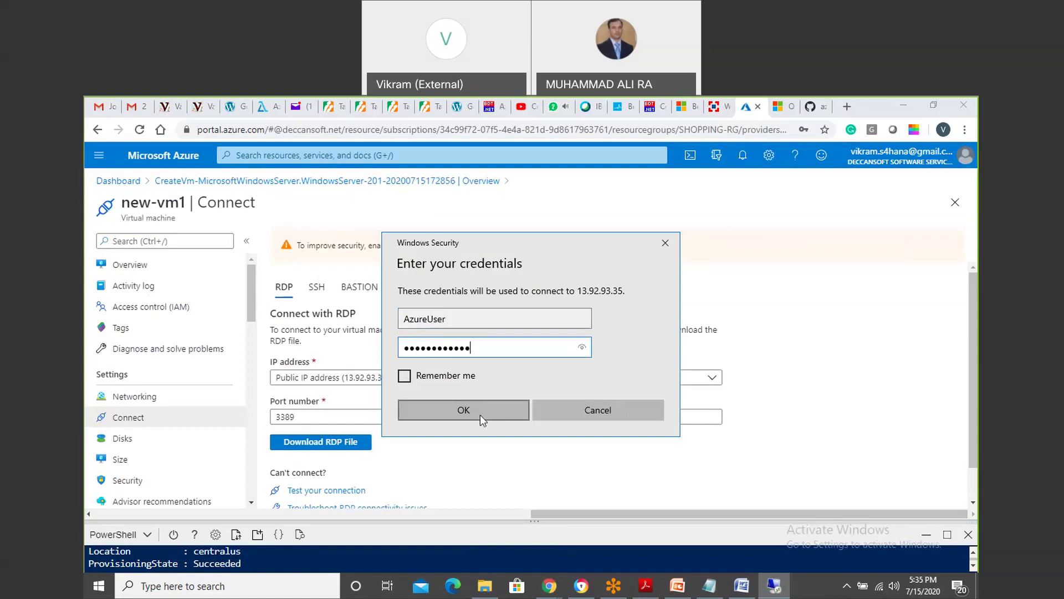
click(481, 414)
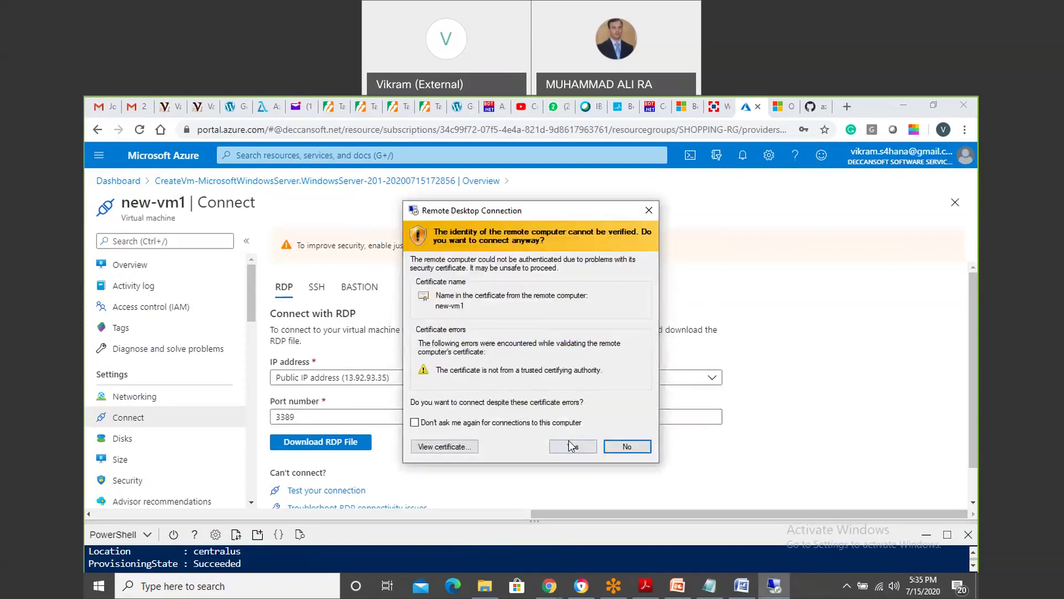
click(571, 445)
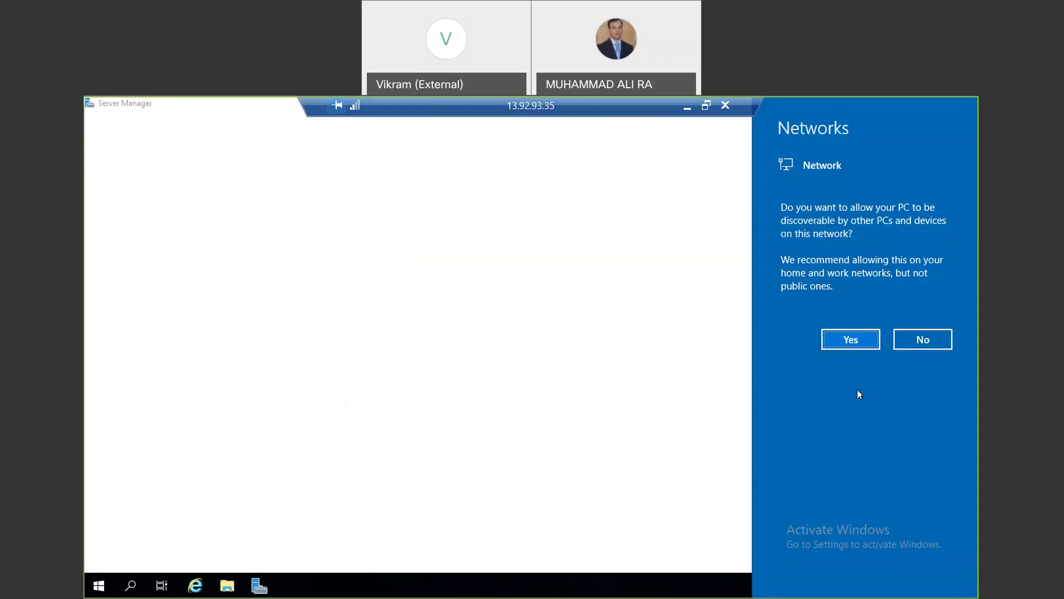
Allow network discovery on the VM and begin adding roles with a role-based installation on new-vm1 from the server pool.
click(845, 344)
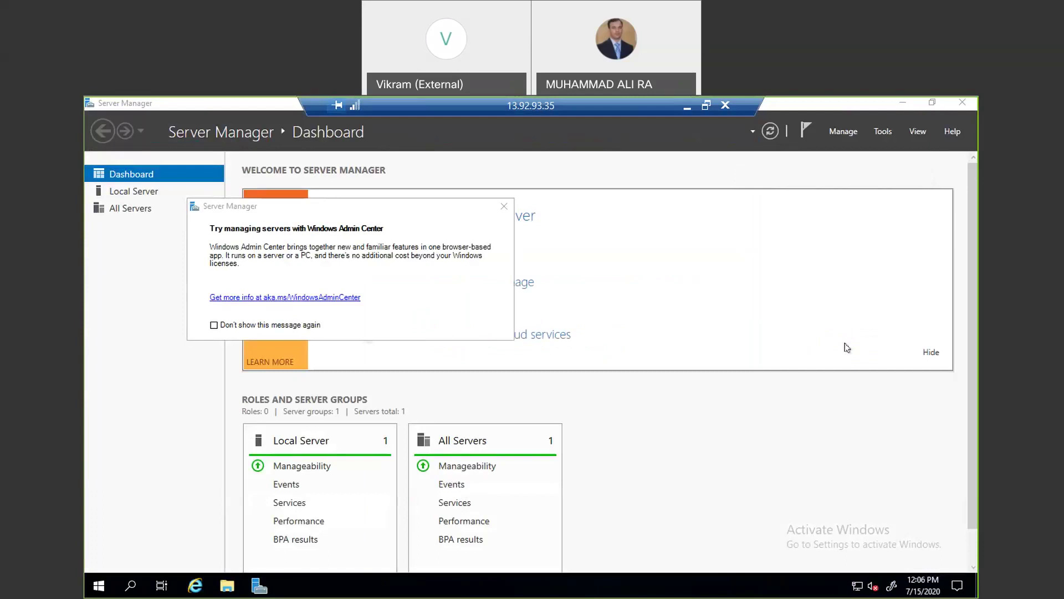
click(504, 207)
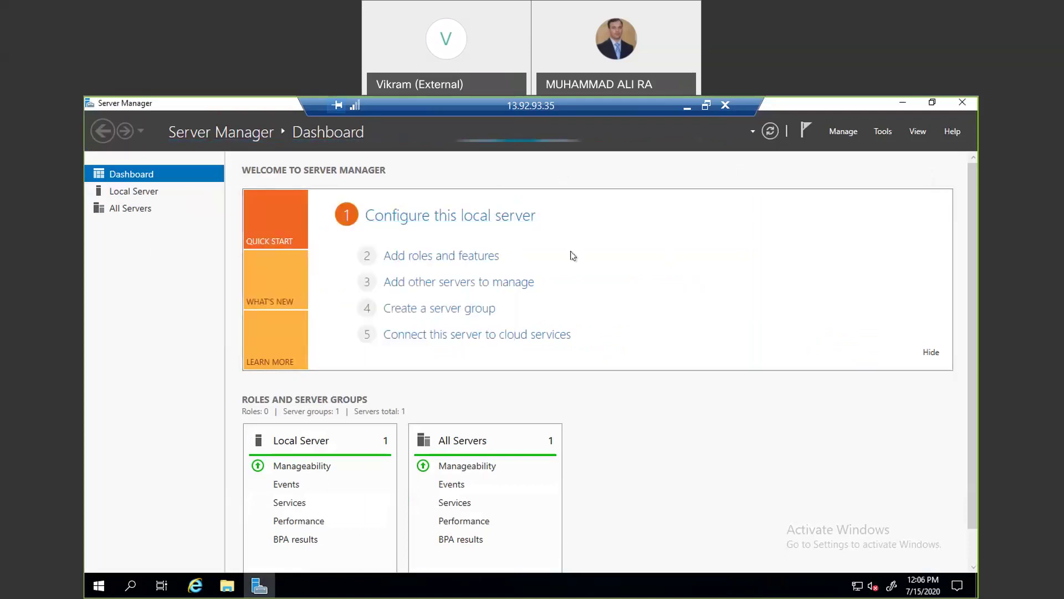
click(442, 257)
click(463, 467)
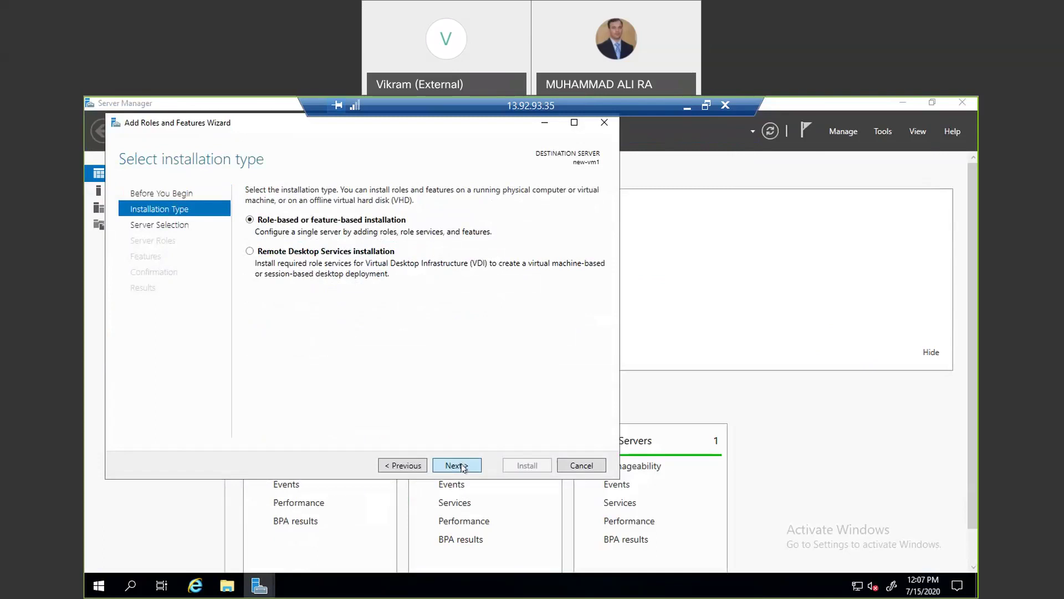
click(463, 467)
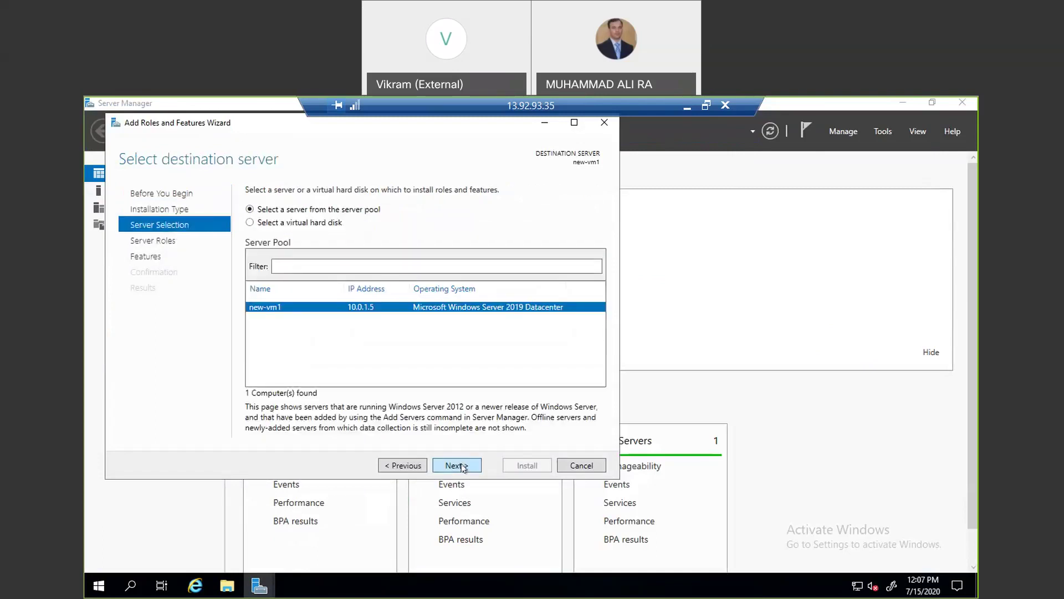
click(463, 467)
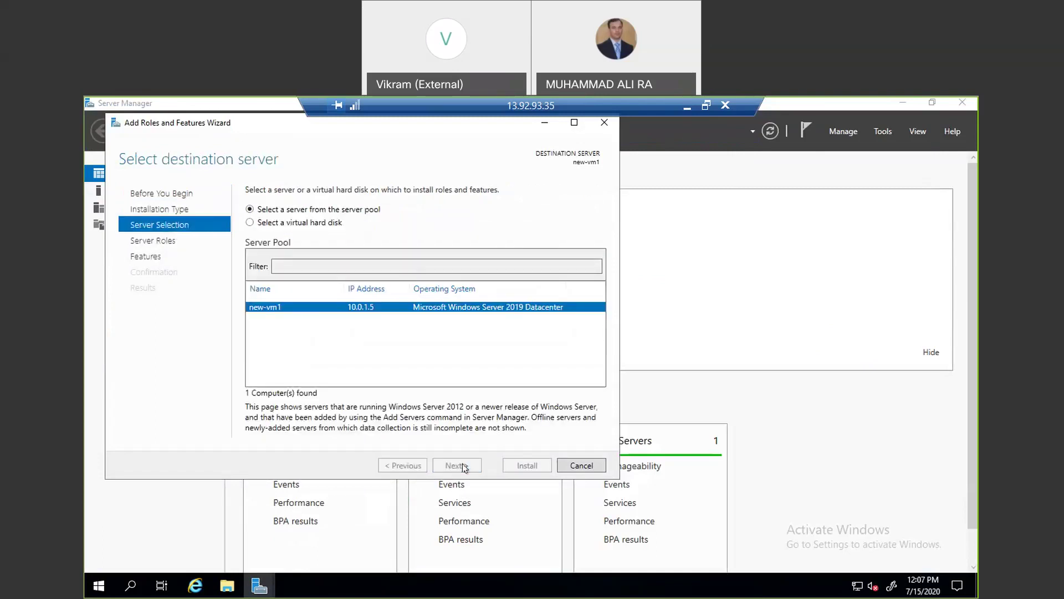
Select the Web Server (IIS) server role and add its required IIS Management Console feature.
scroll(450, 309, down, 1)
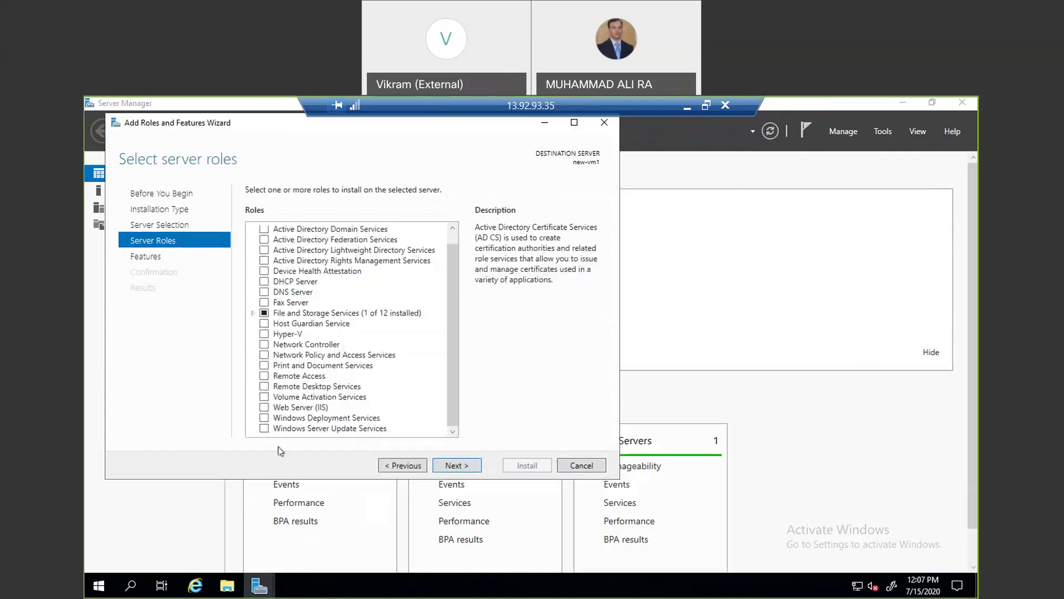
click(264, 408)
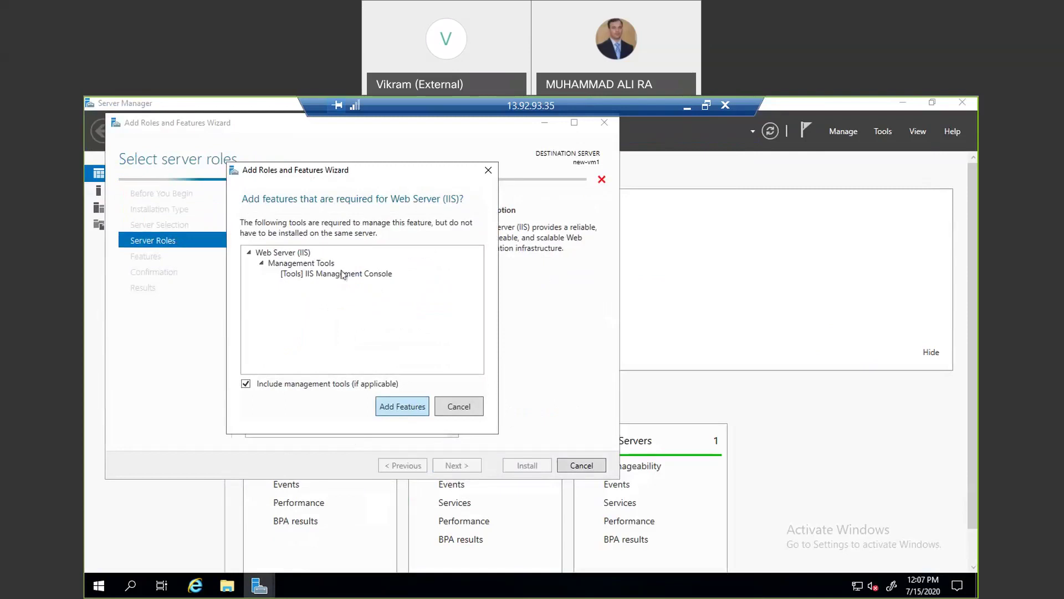
click(342, 274)
click(403, 408)
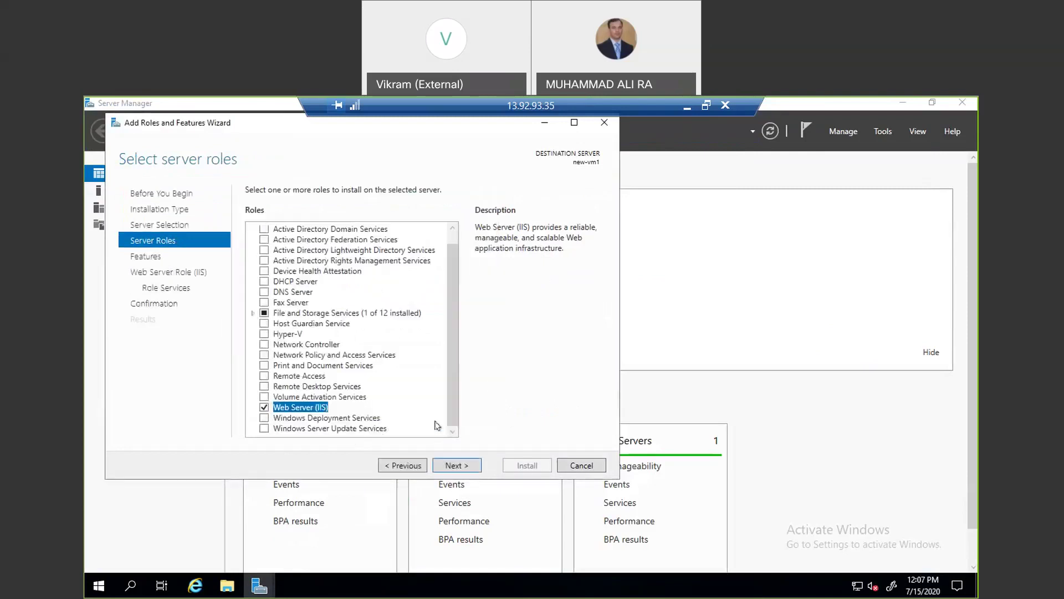
Keep the default features and Web Server role services, and start the IIS installation.
click(467, 471)
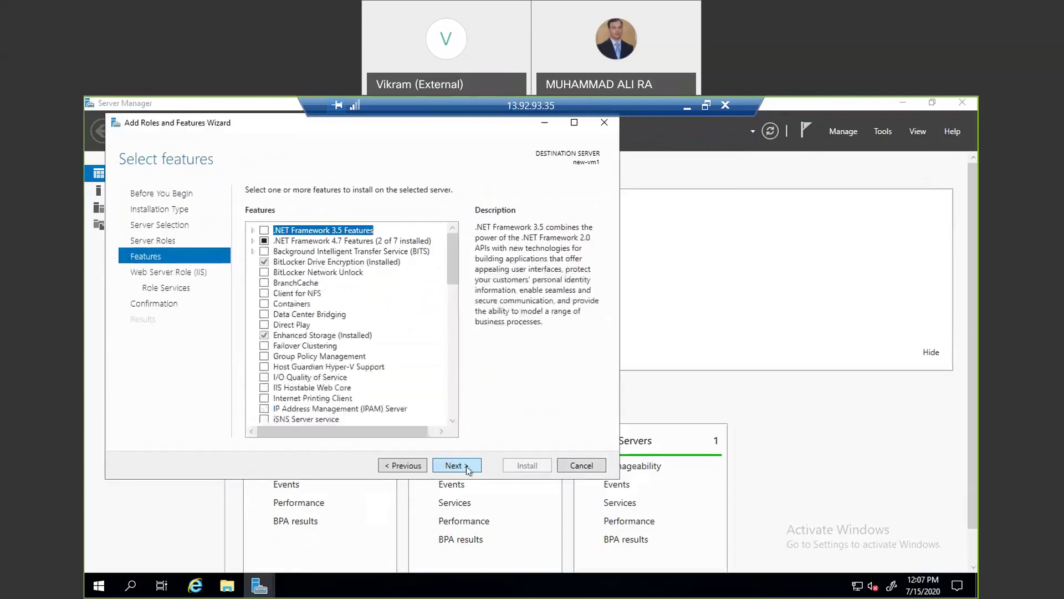
click(465, 468)
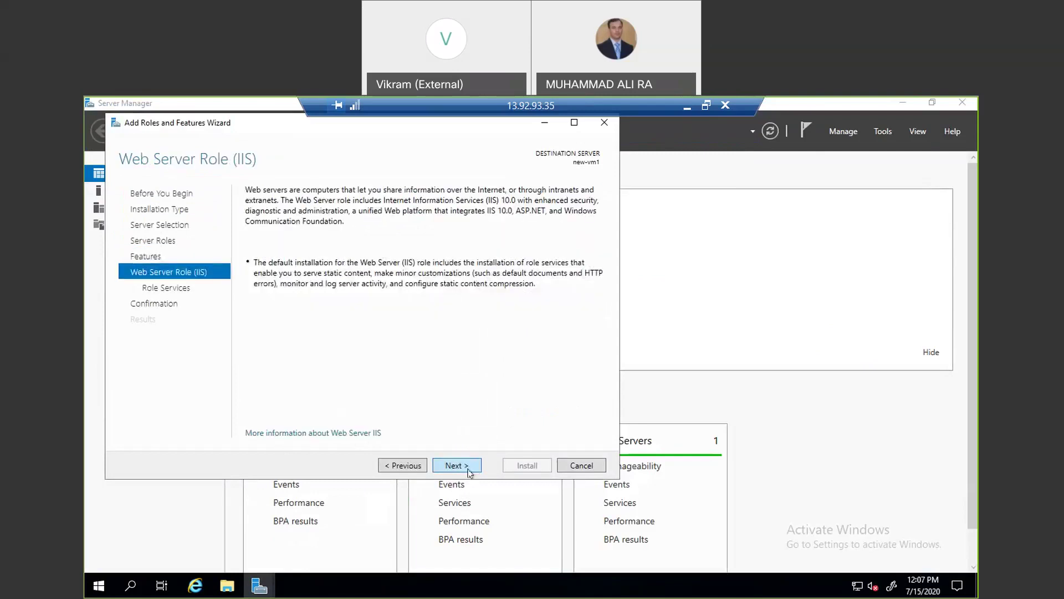
click(468, 470)
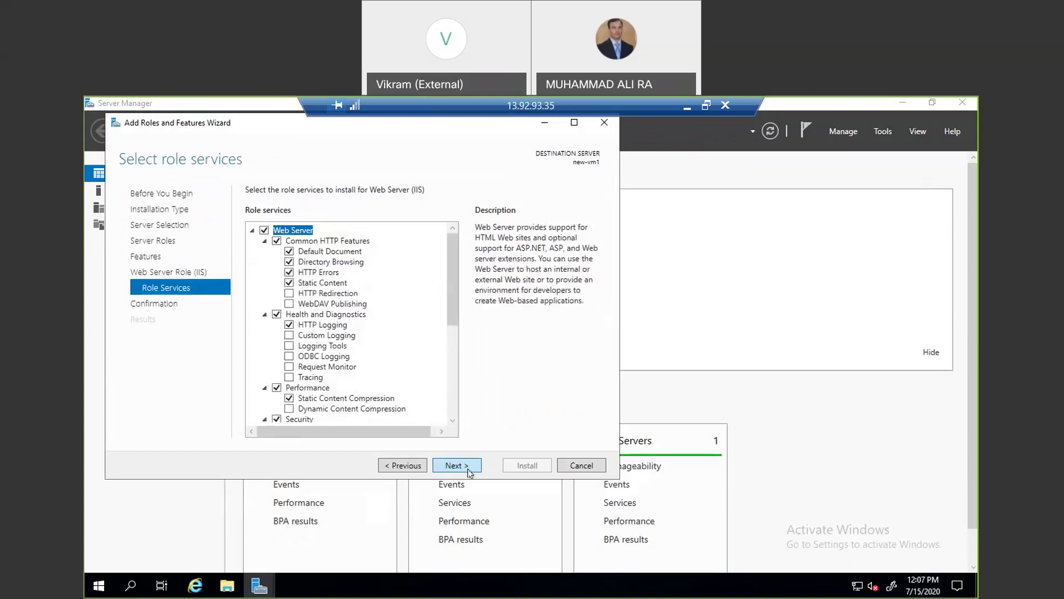
click(467, 468)
click(521, 465)
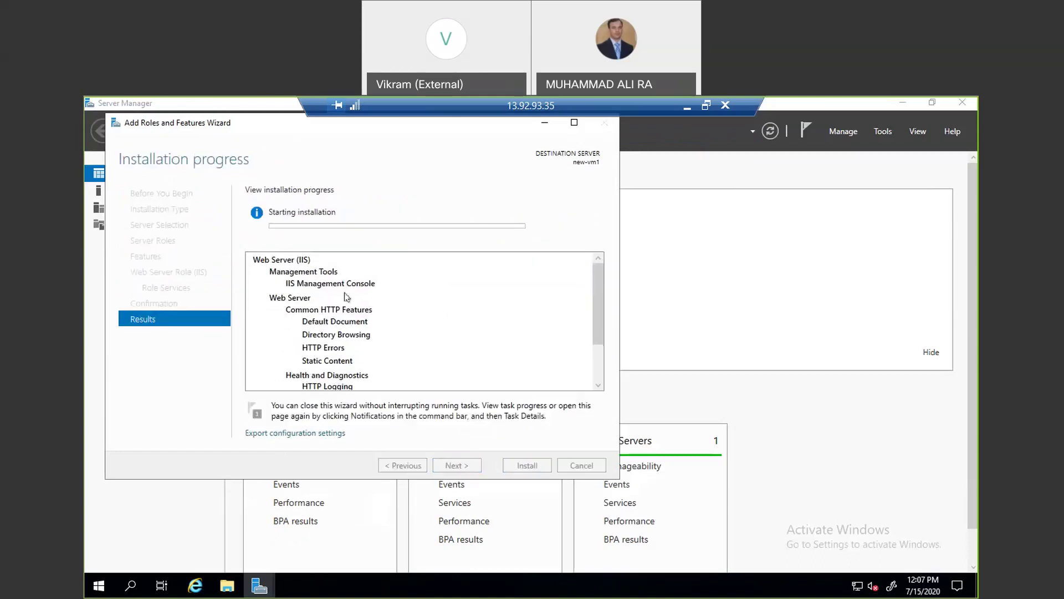
Minimise the remote session and switch to PowerPoint to view the VNET Load Balancer & Peering slide.
click(687, 110)
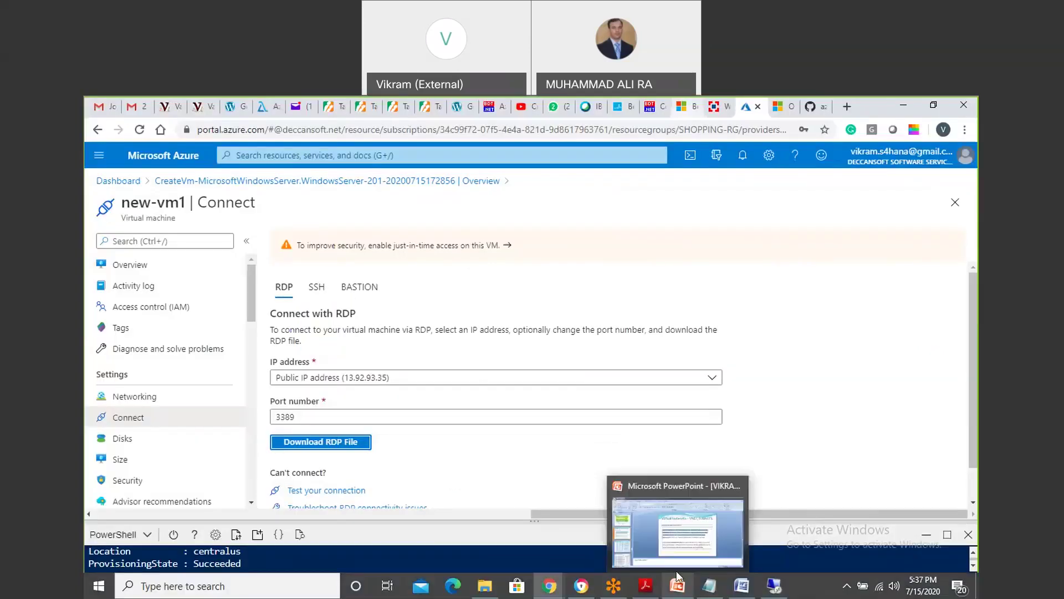
click(677, 586)
scroll(137, 495, down, 5)
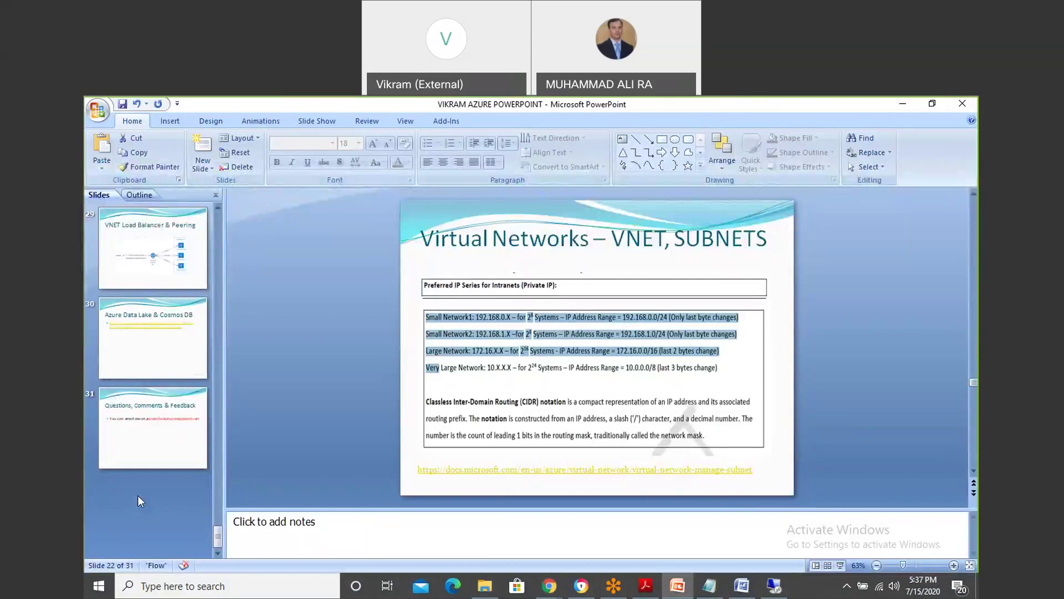
click(152, 249)
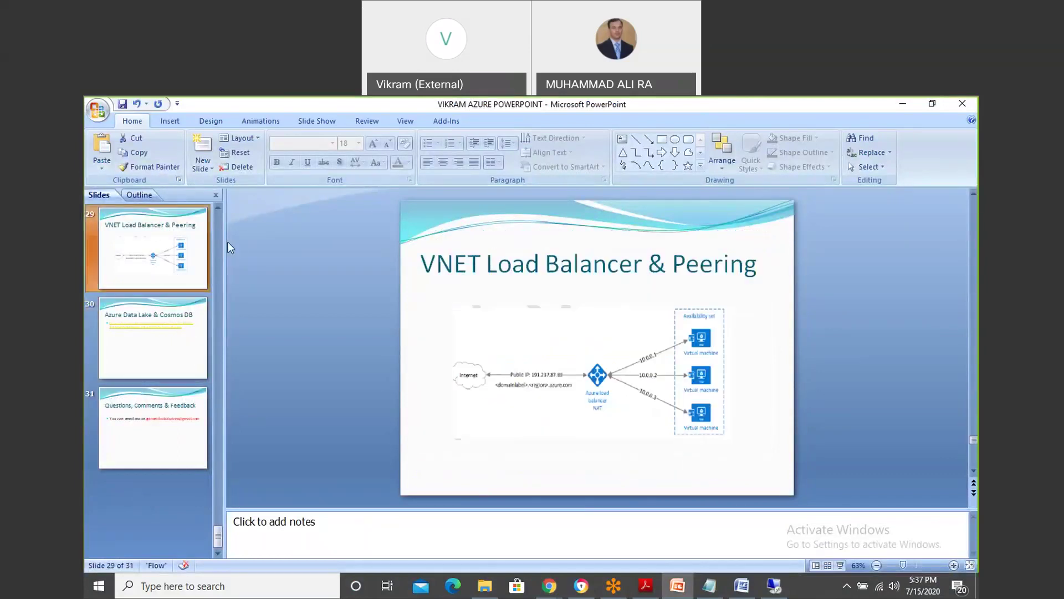